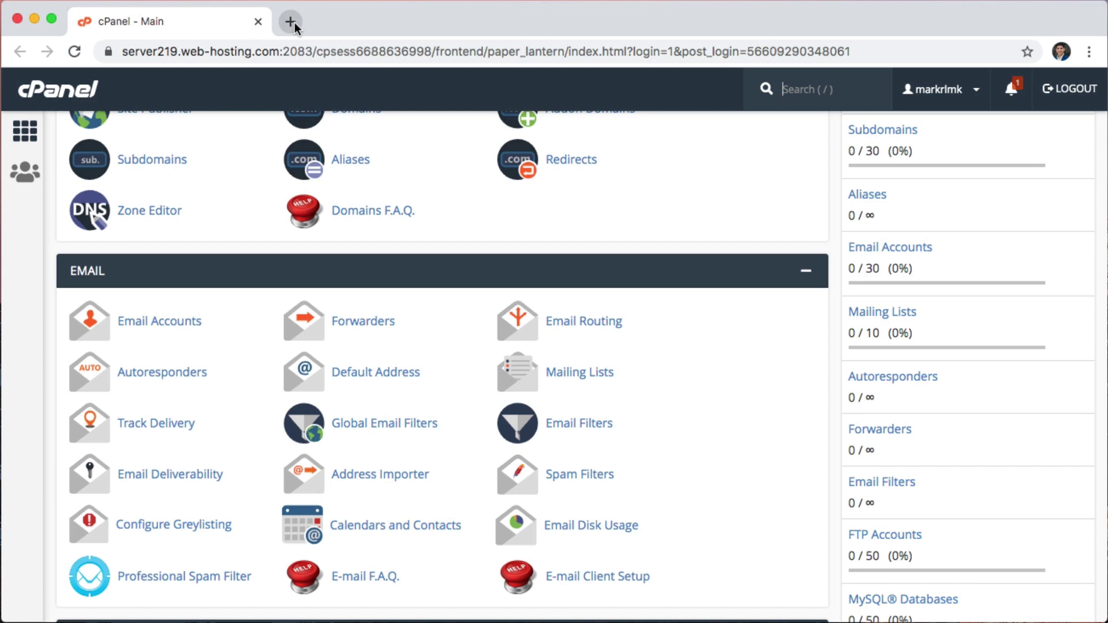
Load markkleinphotography.com in a new Chrome tab.
scroll(373, 261, "up", 13)
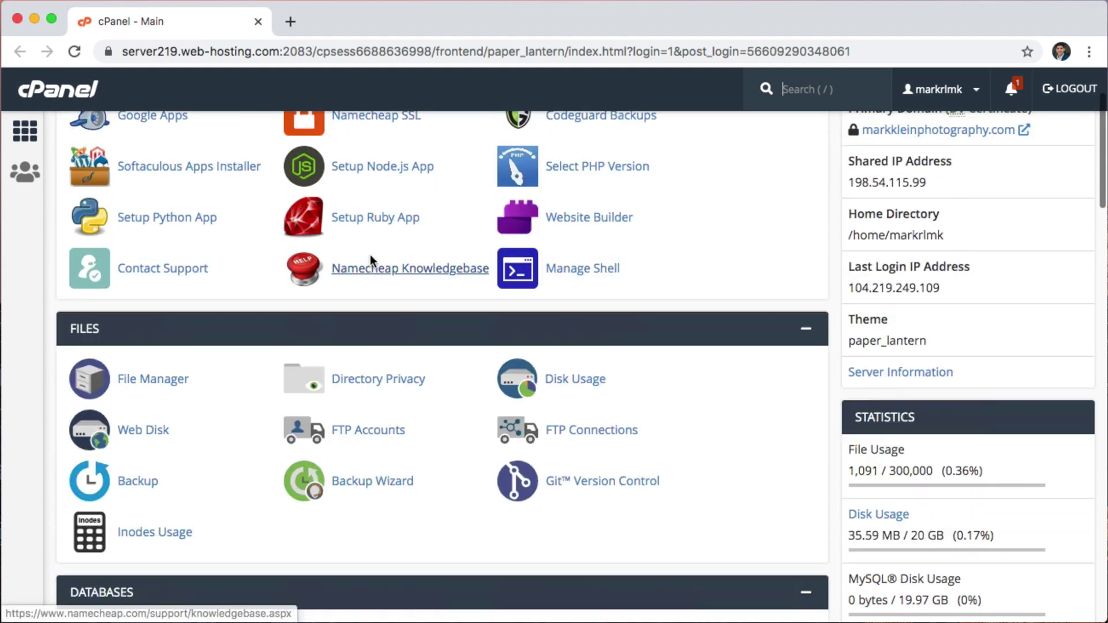
scroll(370, 259, "up", 3)
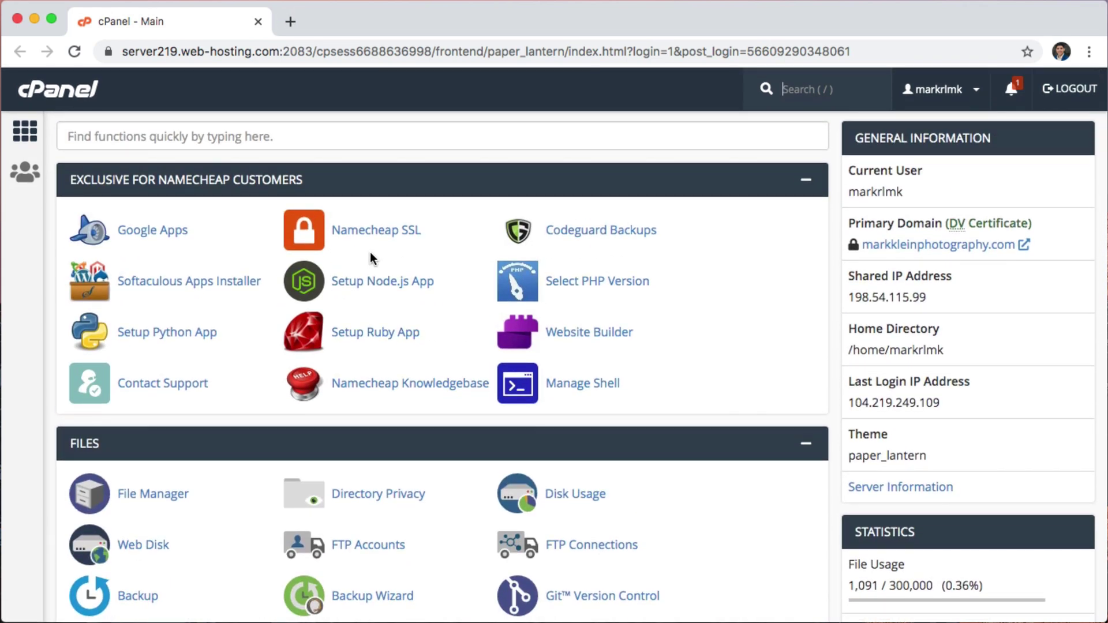
left_click(289, 26)
type("markkleinphotography.com")
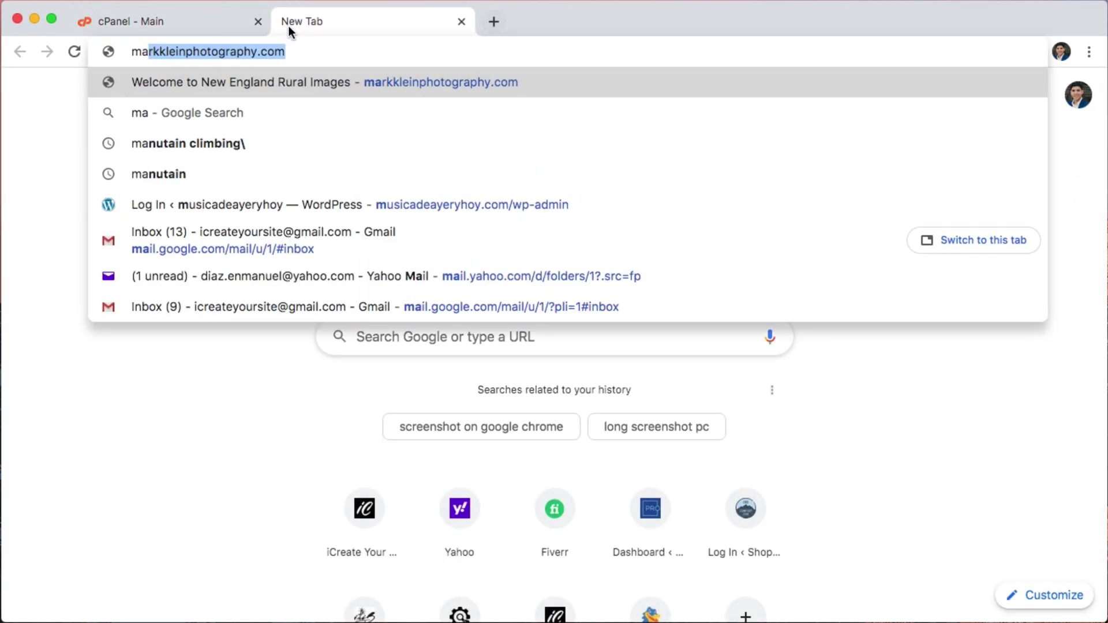
key("Return")
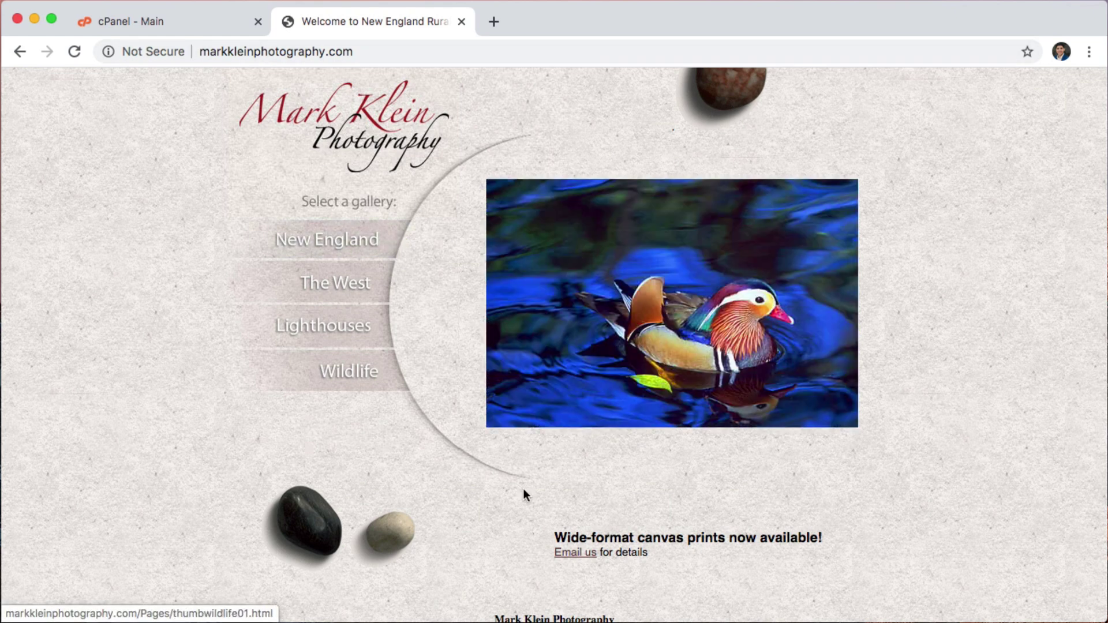
Browse the New England and Winter in New England galleries, then return to the homepage.
left_click(357, 248)
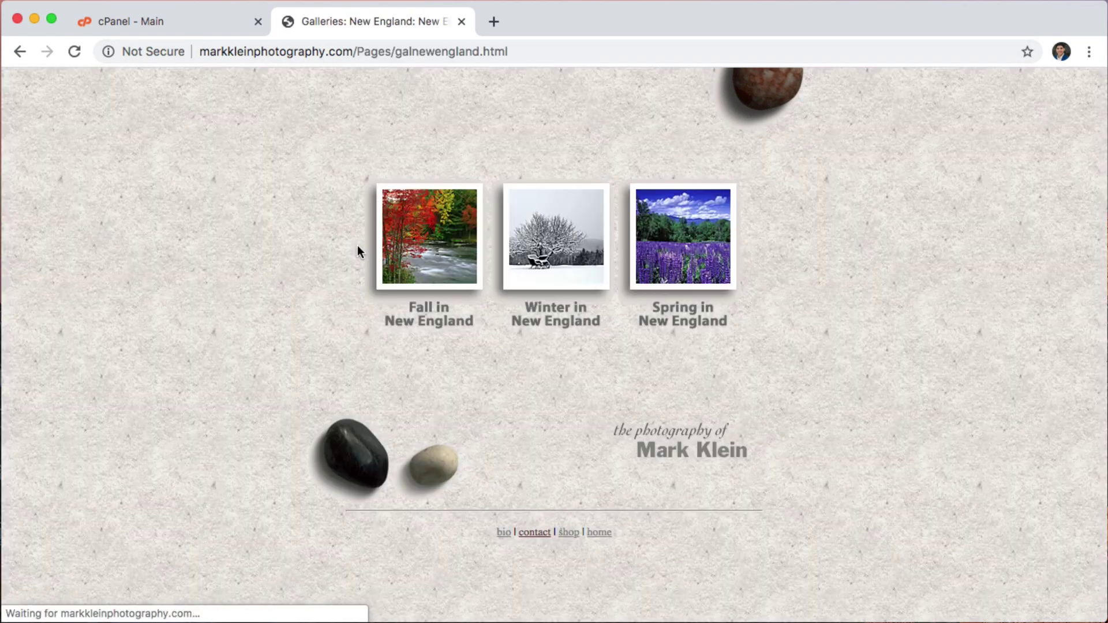
left_click(568, 250)
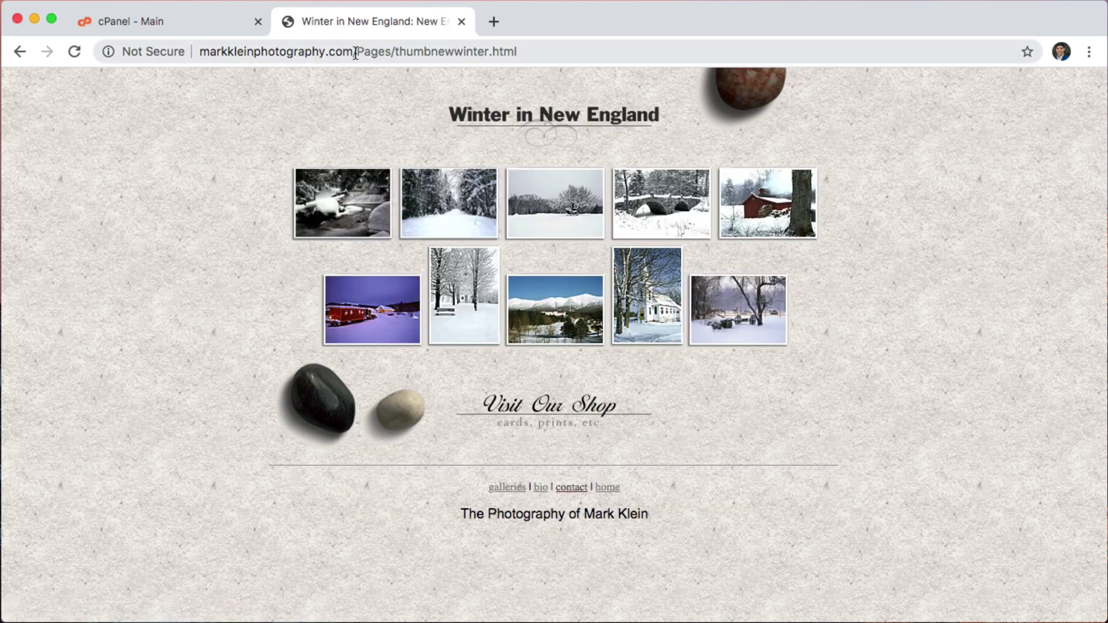
left_click_drag(356, 54, 535, 54)
key("BackSpace")
key("Return")
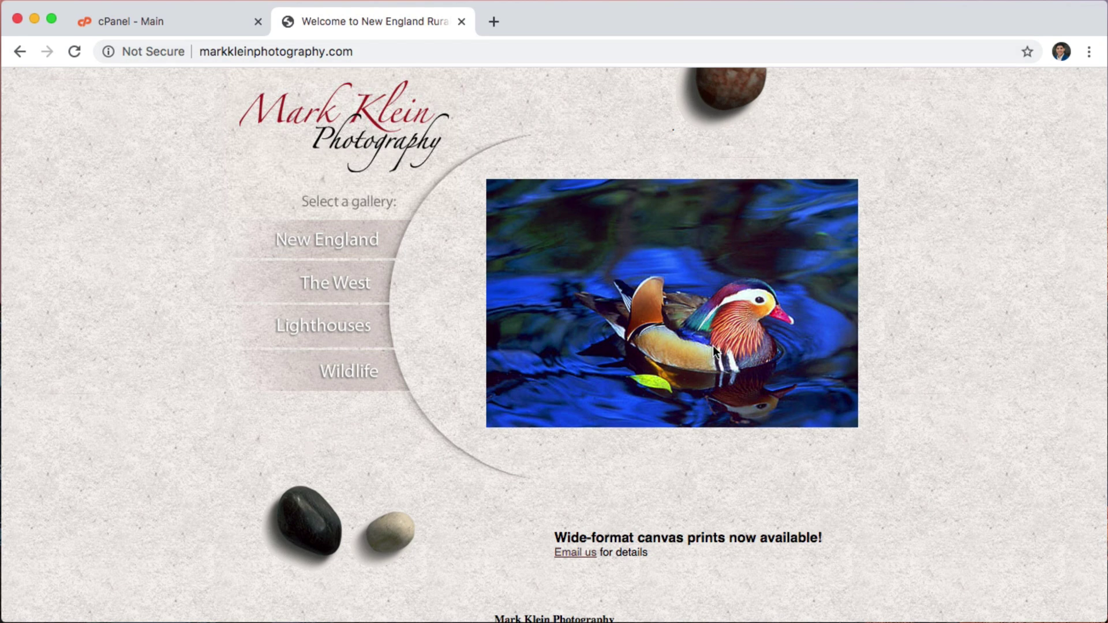
scroll(675, 380, "down", 3)
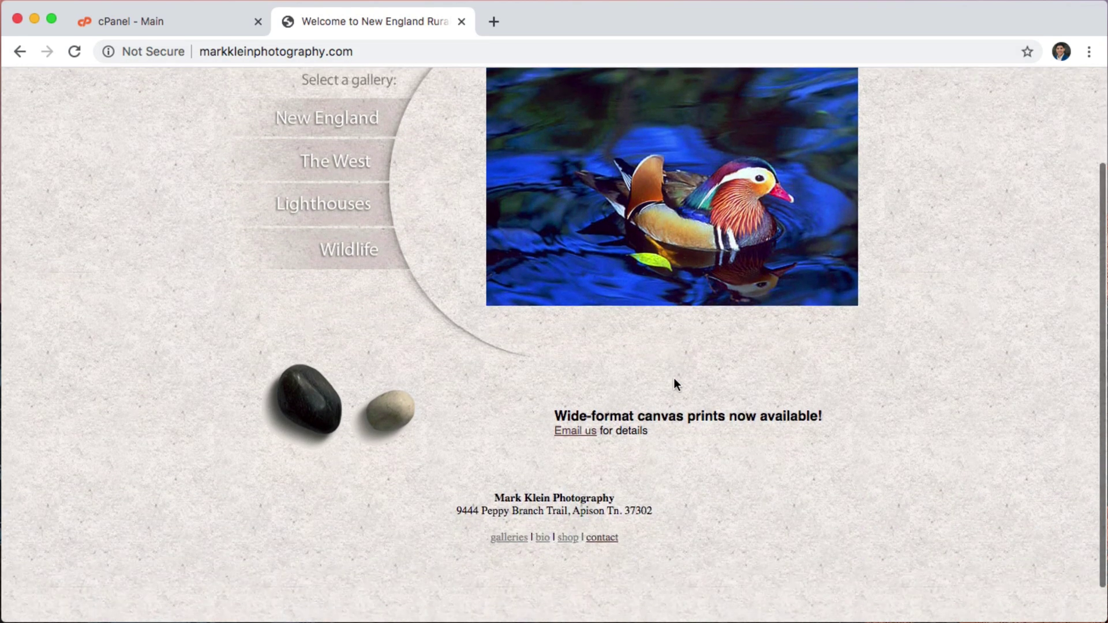
scroll(674, 378, "down", 1)
scroll(674, 378, "up", 3)
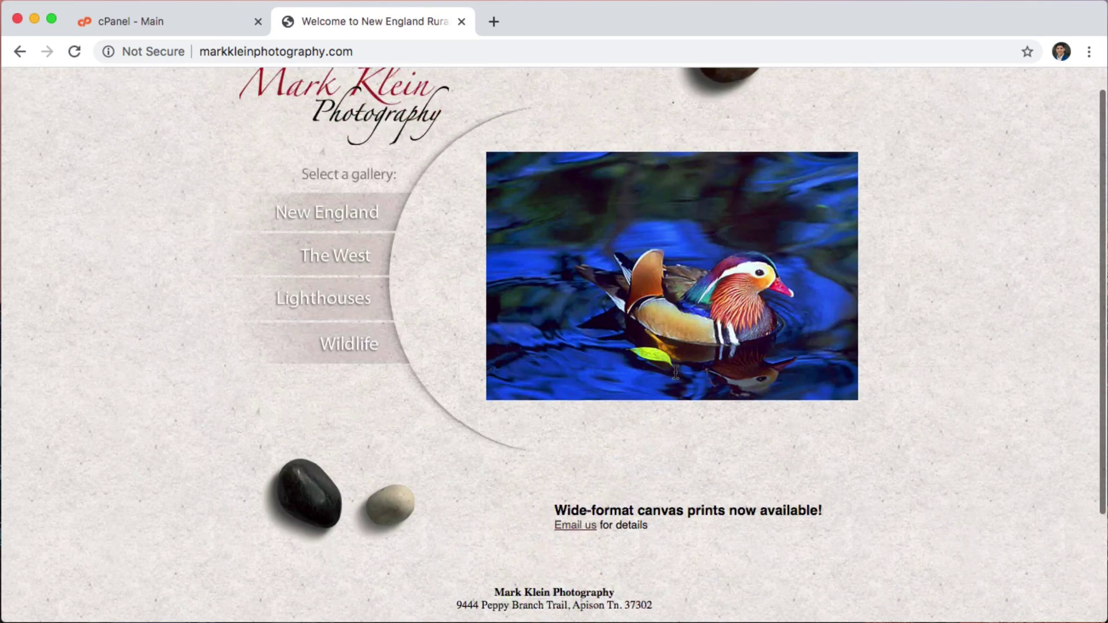
scroll(675, 372, "up", 1)
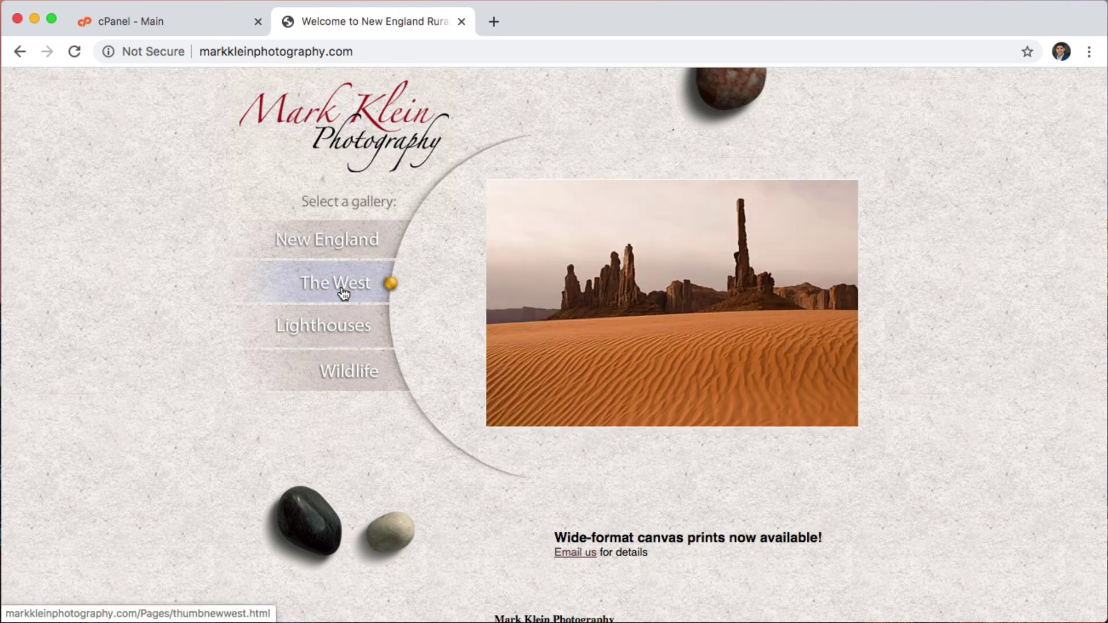
Look at The West gallery and the bio page, then go back to the site's homepage.
left_click(344, 294)
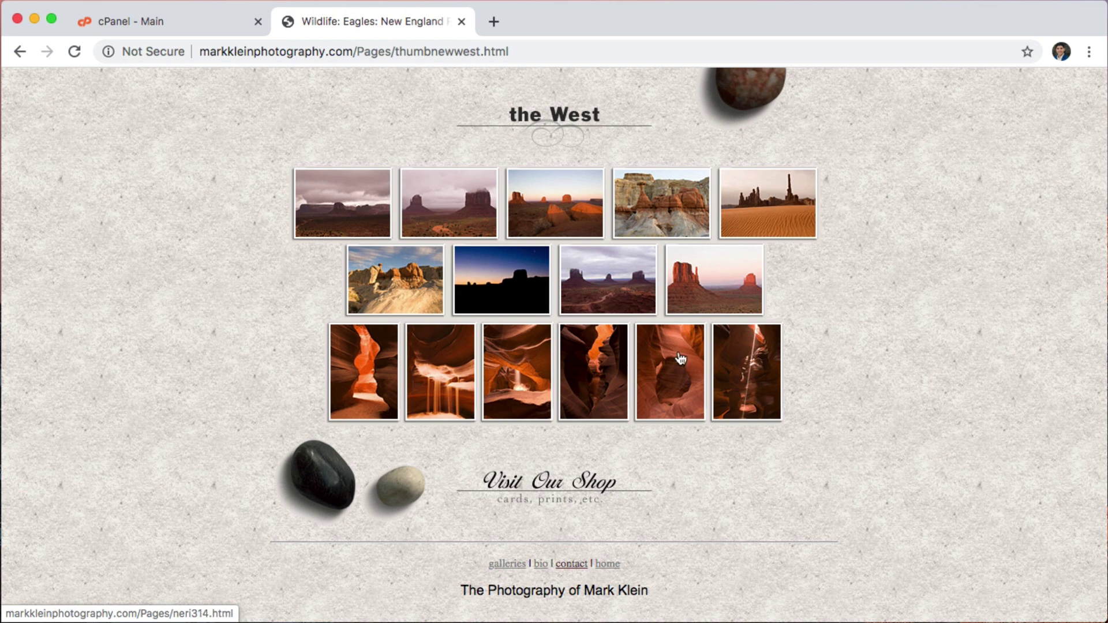
left_click(543, 568)
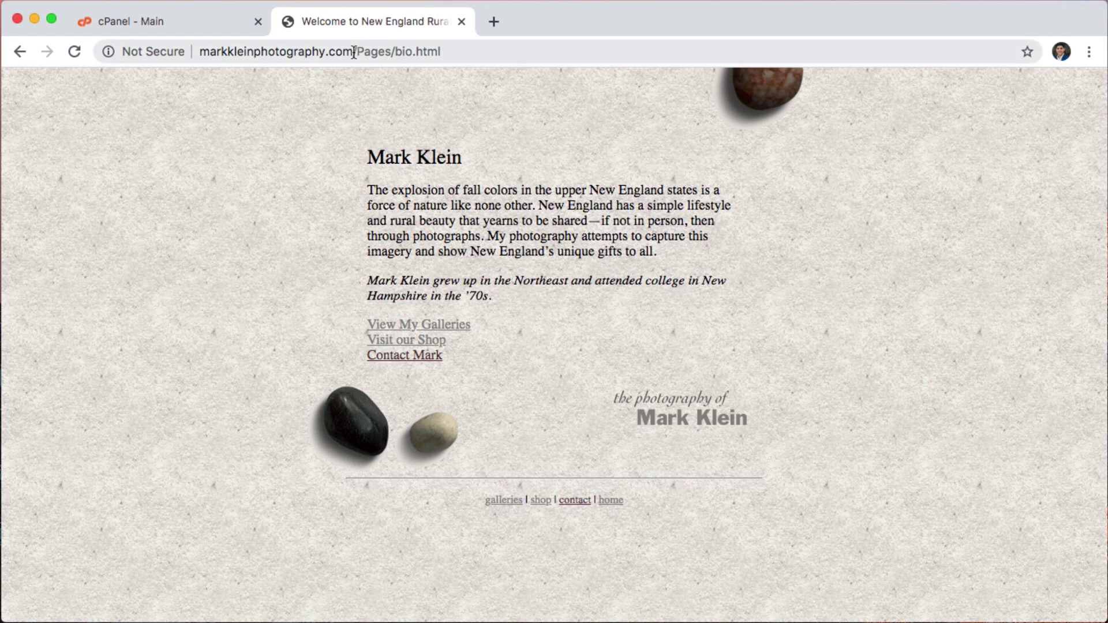
left_click_drag(353, 52, 507, 55)
key("BackSpace")
key("Return")
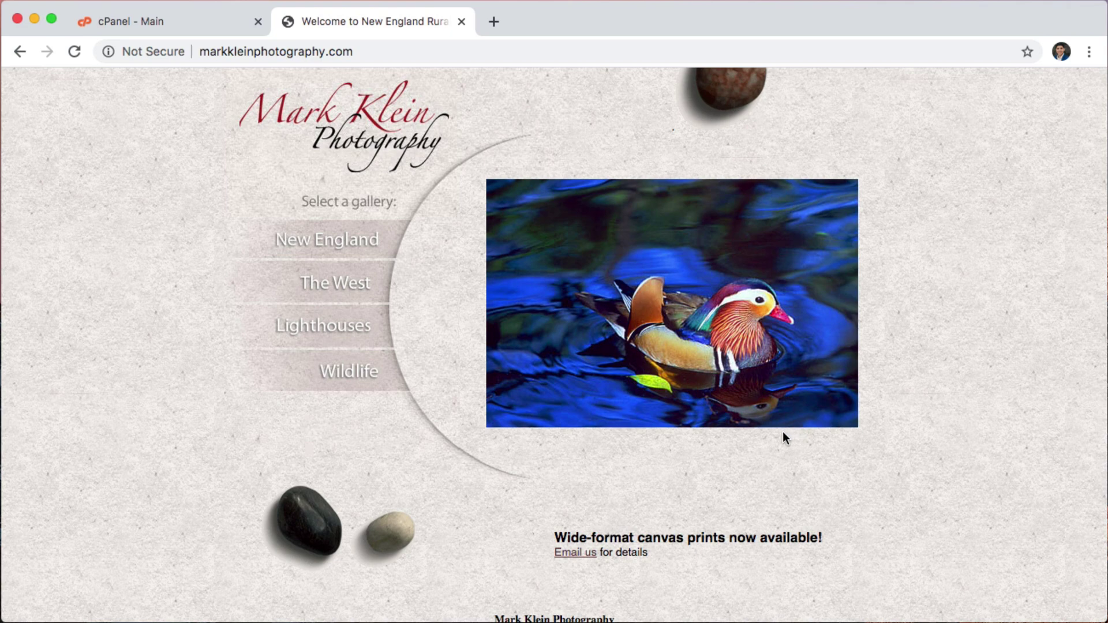
Switch to the cPanel - Main tab and scroll down to Softaculous Apps Installer's WordPress entry.
left_click(162, 13)
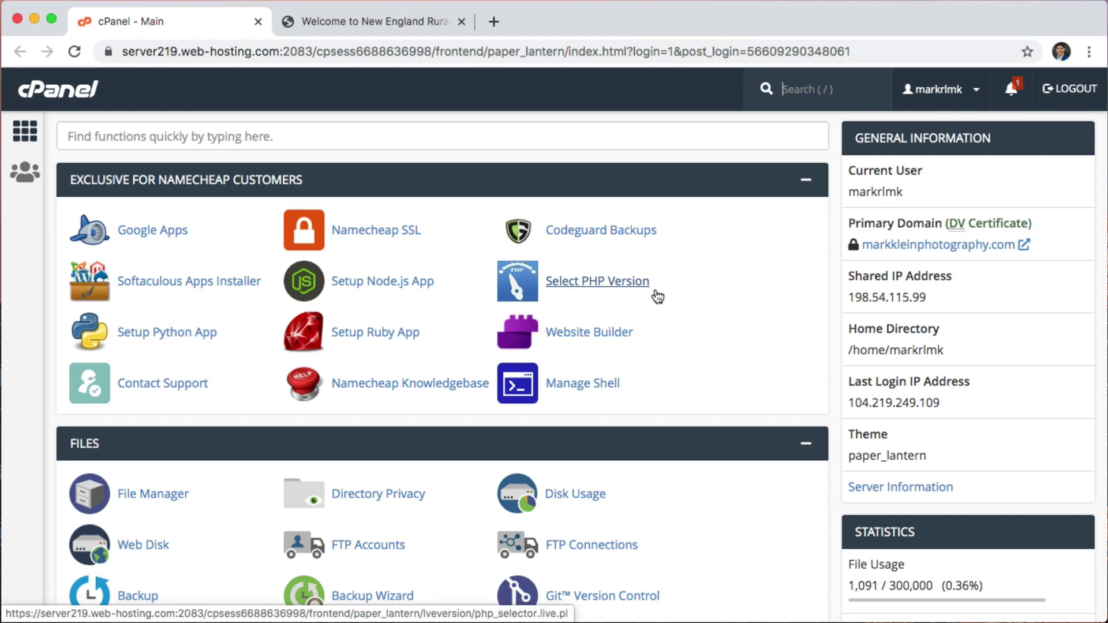
left_click(519, 141)
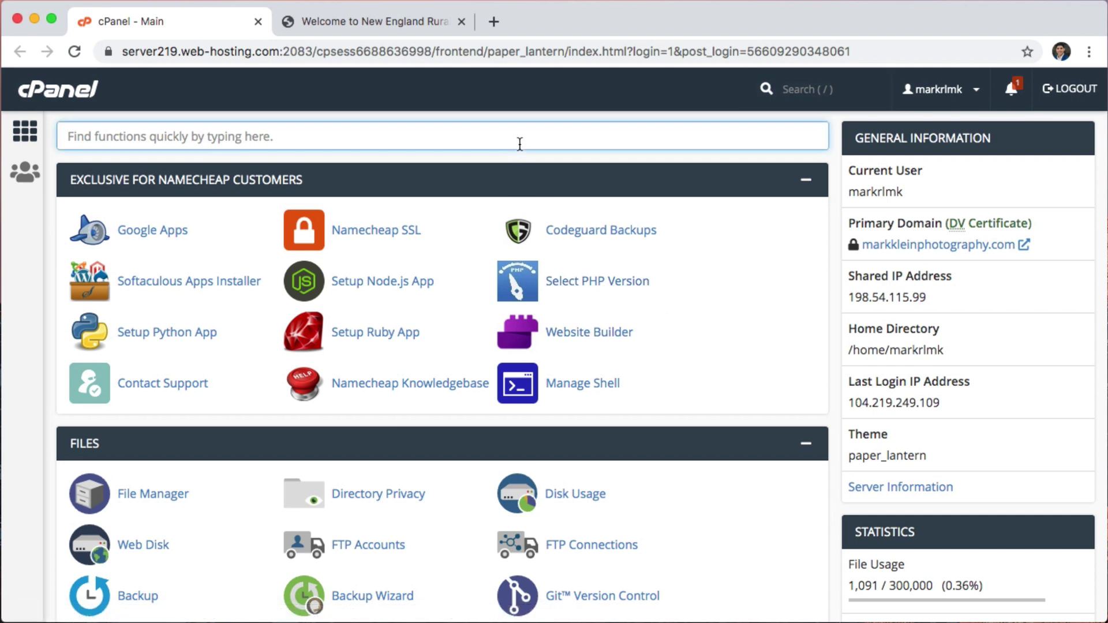
type("word")
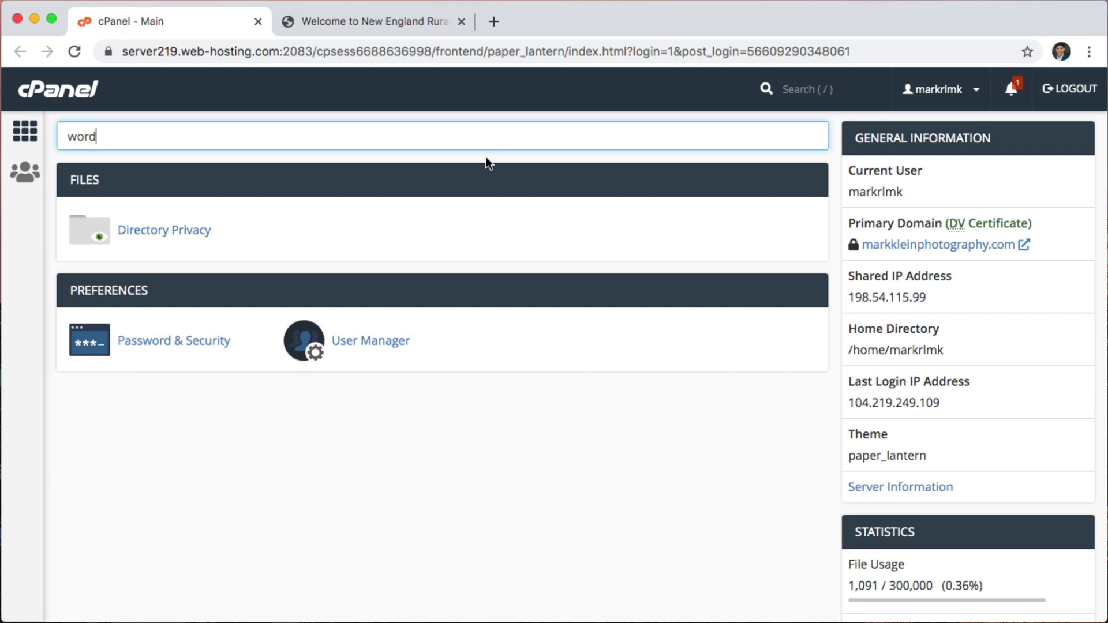
key("BackSpace")
key("BackSpace")
key("BackSpace")
key("BackSpace")
scroll(596, 365, "down", 5)
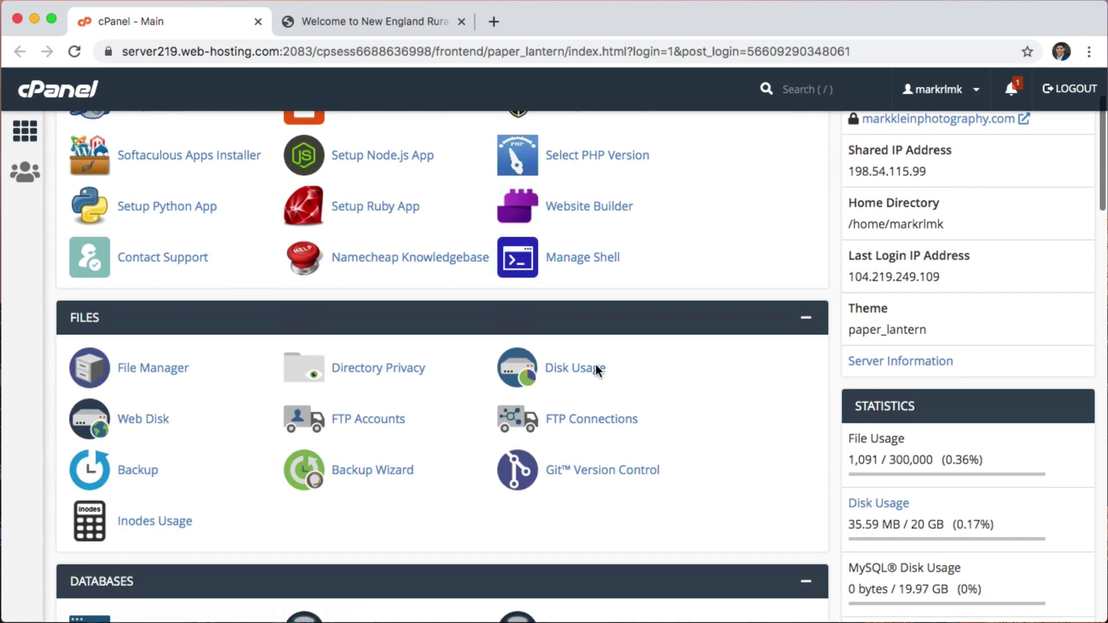
scroll(594, 418, "down", 8)
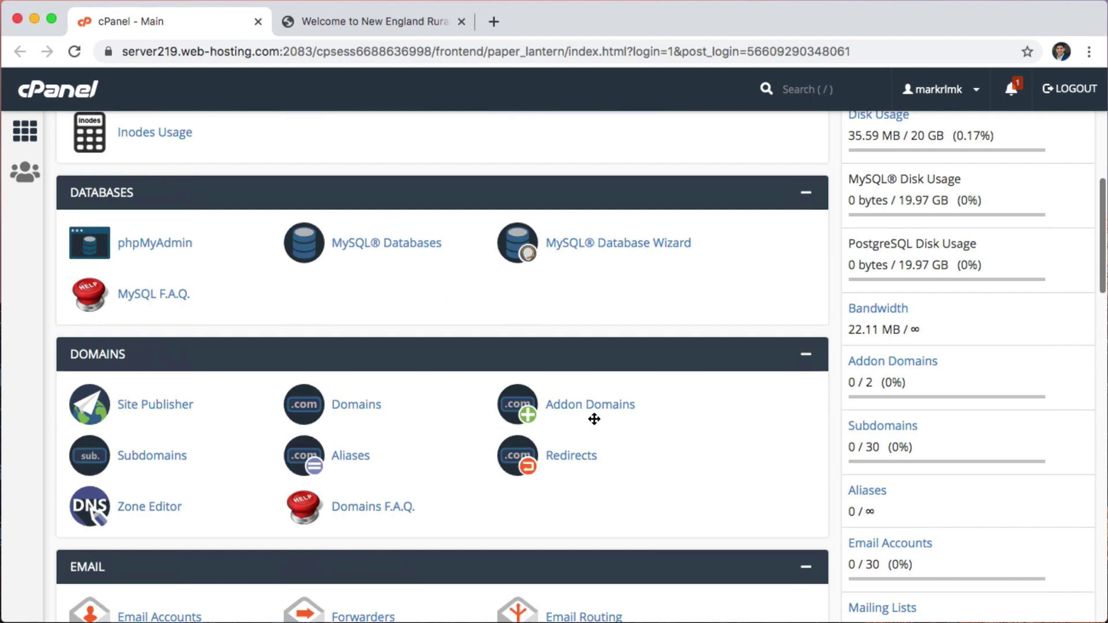
scroll(594, 418, "down", 10)
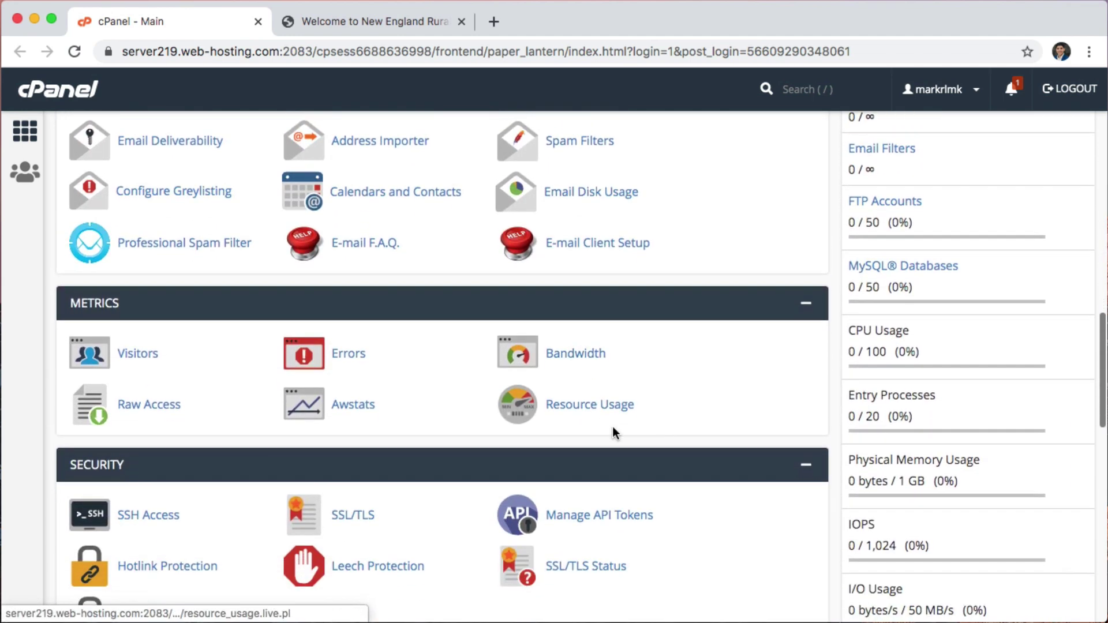
scroll(613, 431, "down", 5)
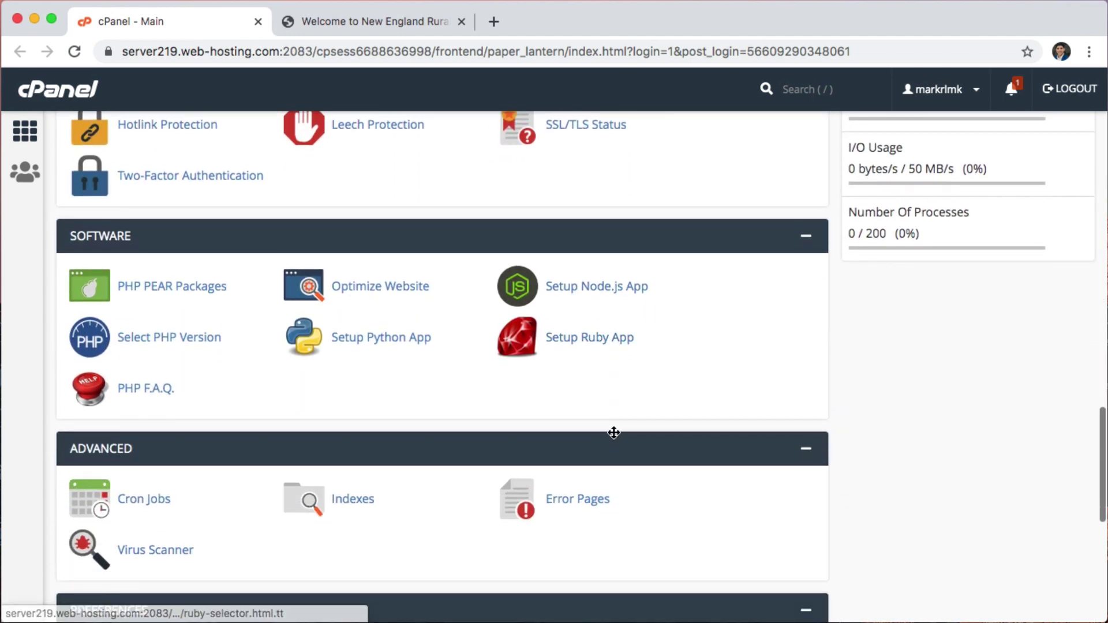
scroll(614, 432, "down", 7)
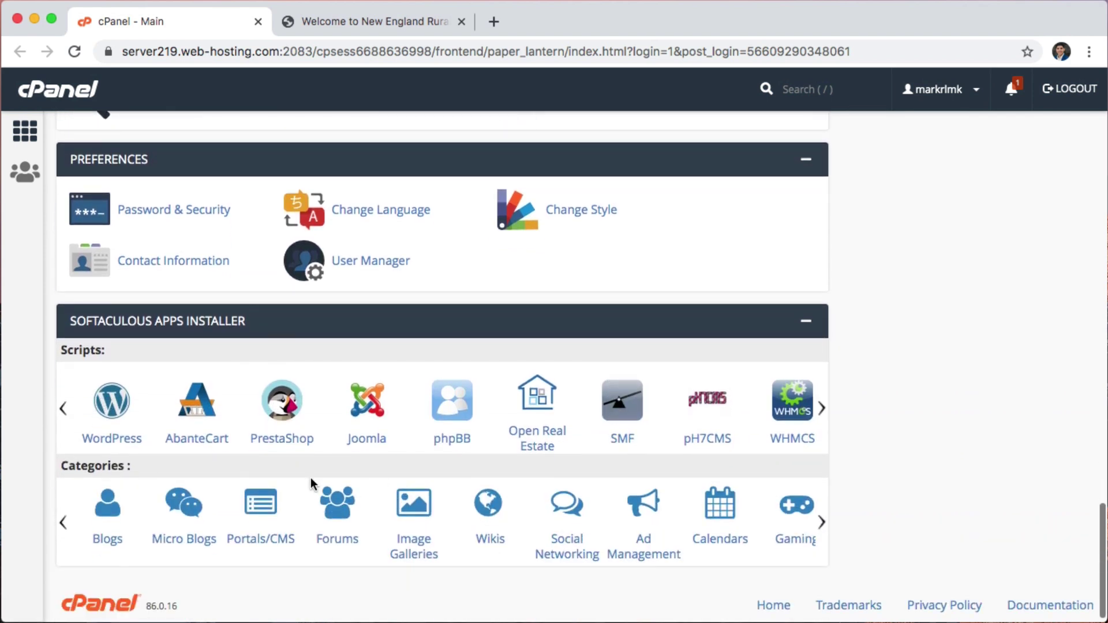
Open the WordPress installation form in Softaculous.
left_click(113, 416)
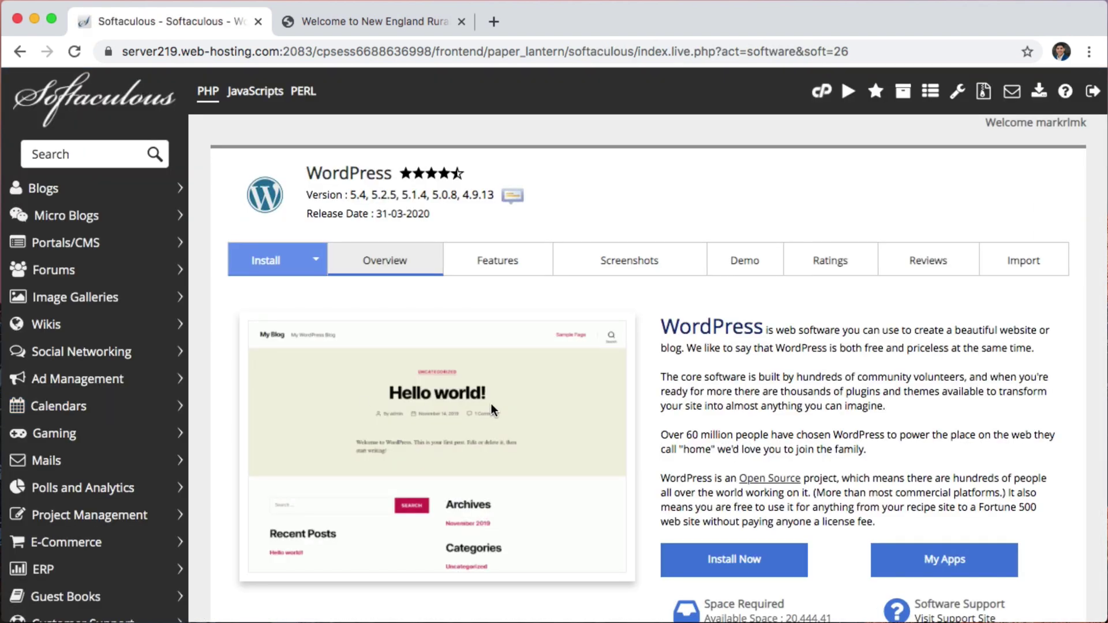
scroll(867, 431, "down", 3)
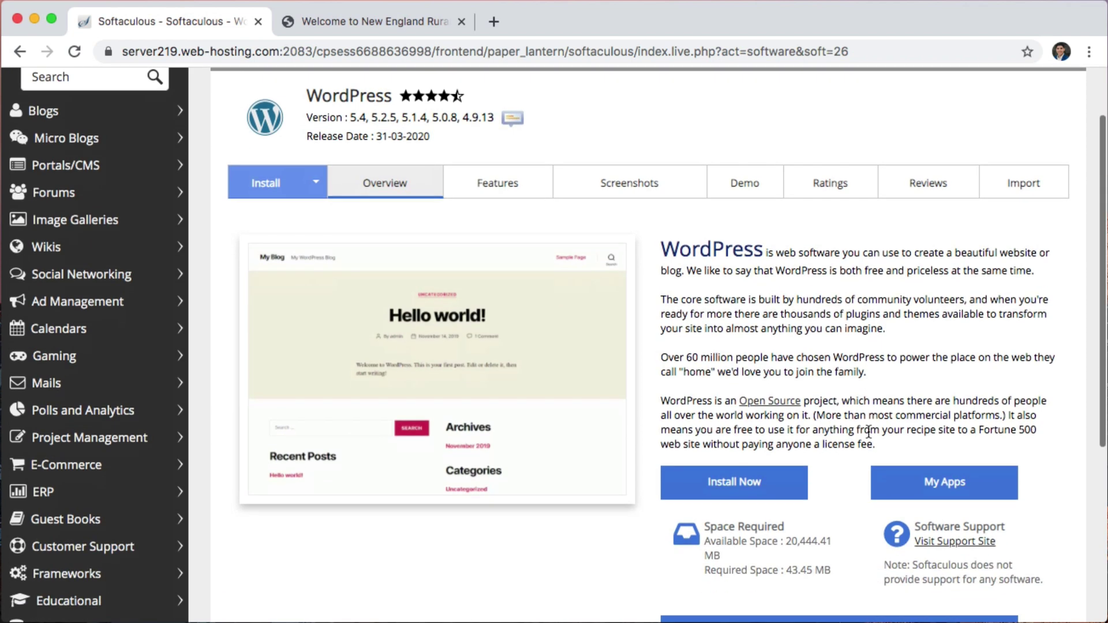
left_click(721, 484)
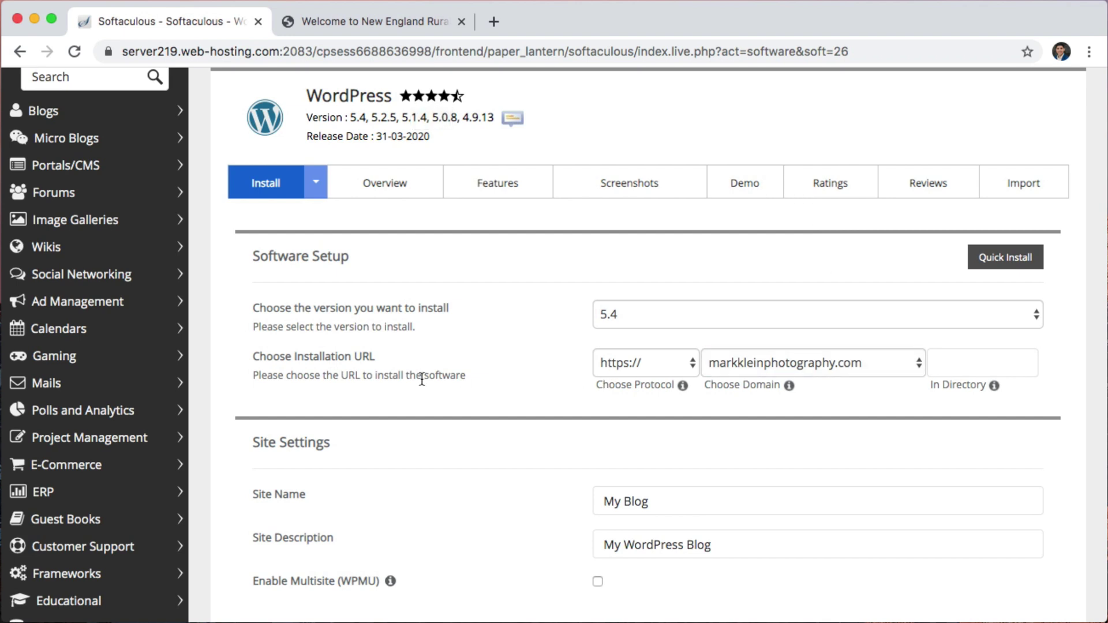
Keep WordPress version 5.4 over https and set the install directory to 'new'.
left_click(655, 315)
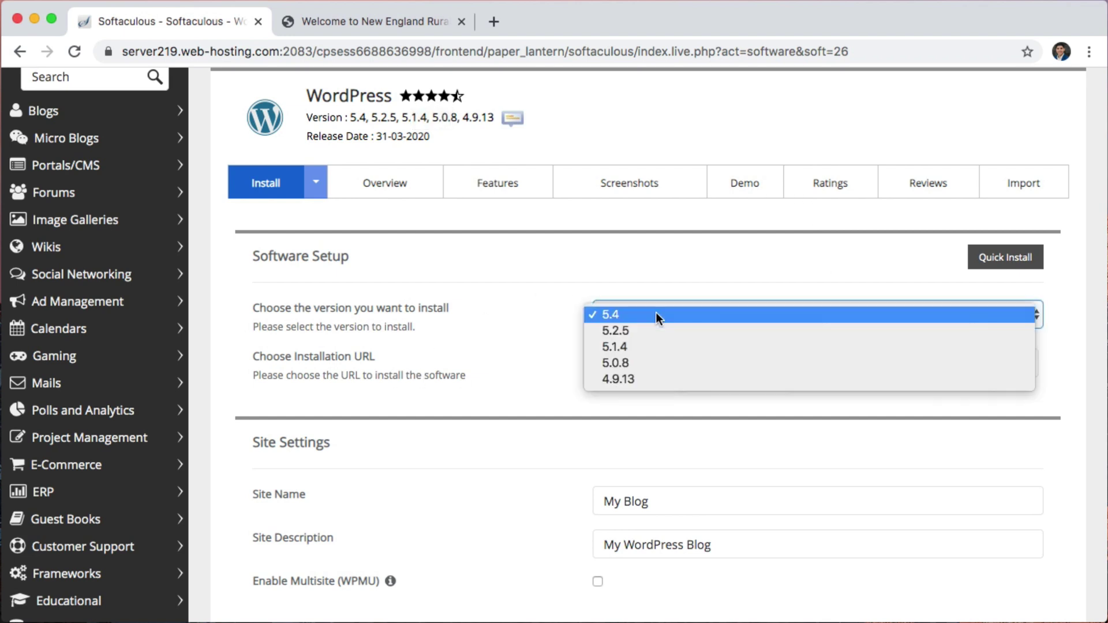
left_click(655, 315)
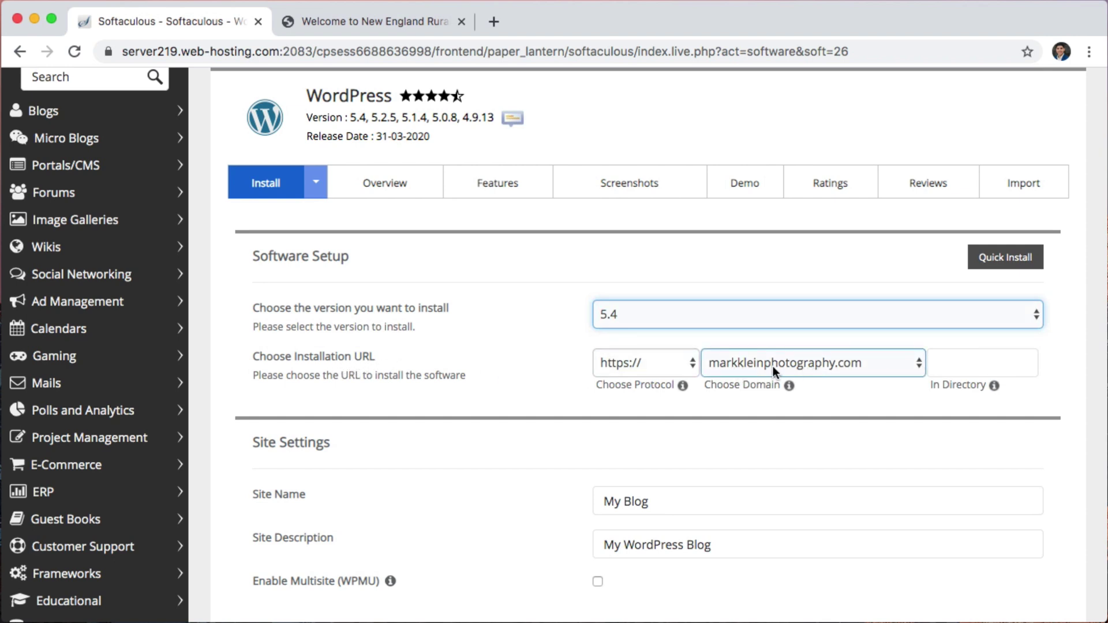
left_click(999, 366)
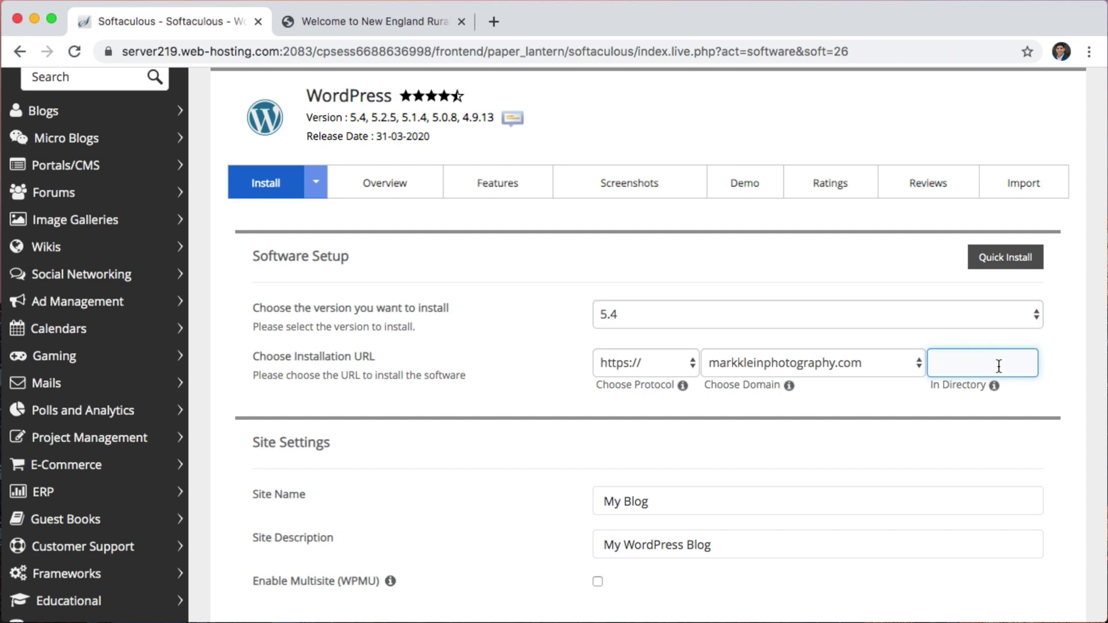
type("new")
left_click(471, 439)
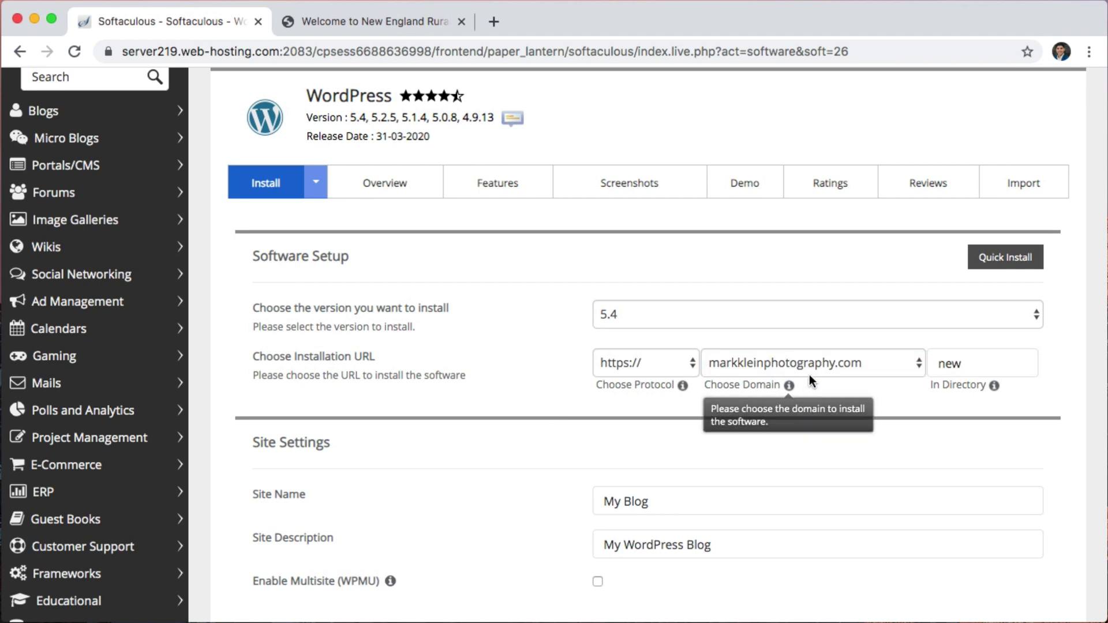
left_click(757, 358)
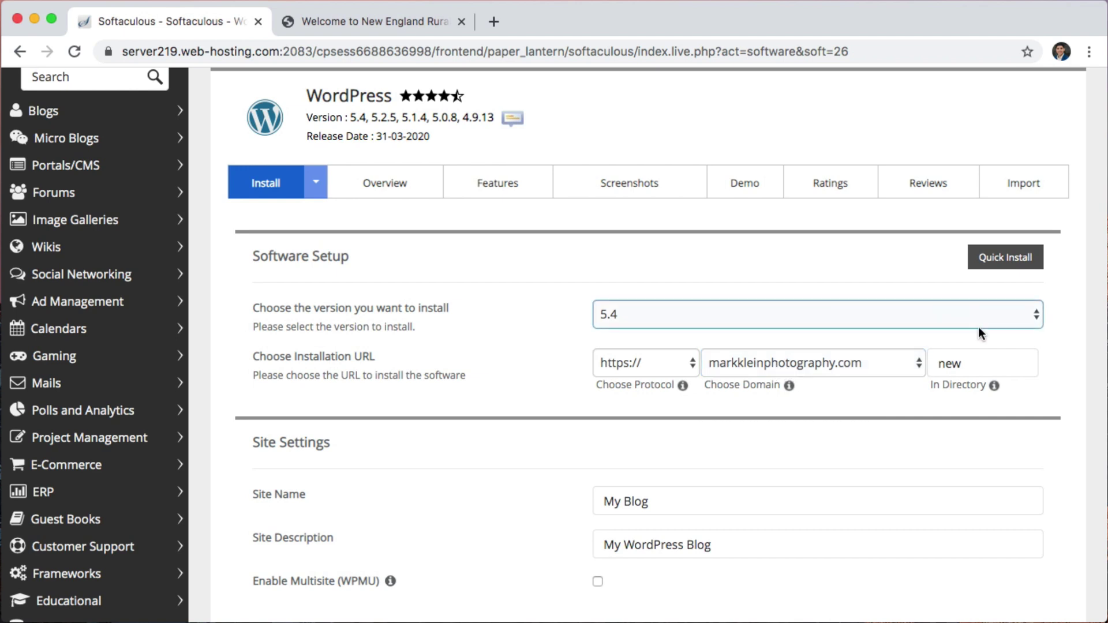
left_click(962, 363)
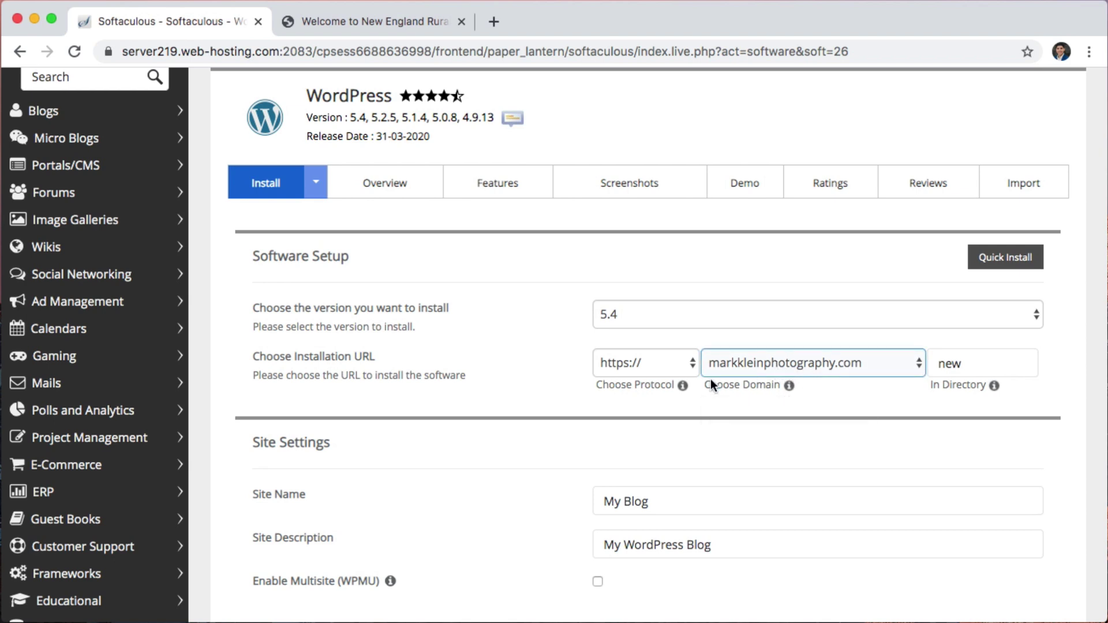
Replace the default admin password with a strong one.
scroll(670, 465, "down", 5)
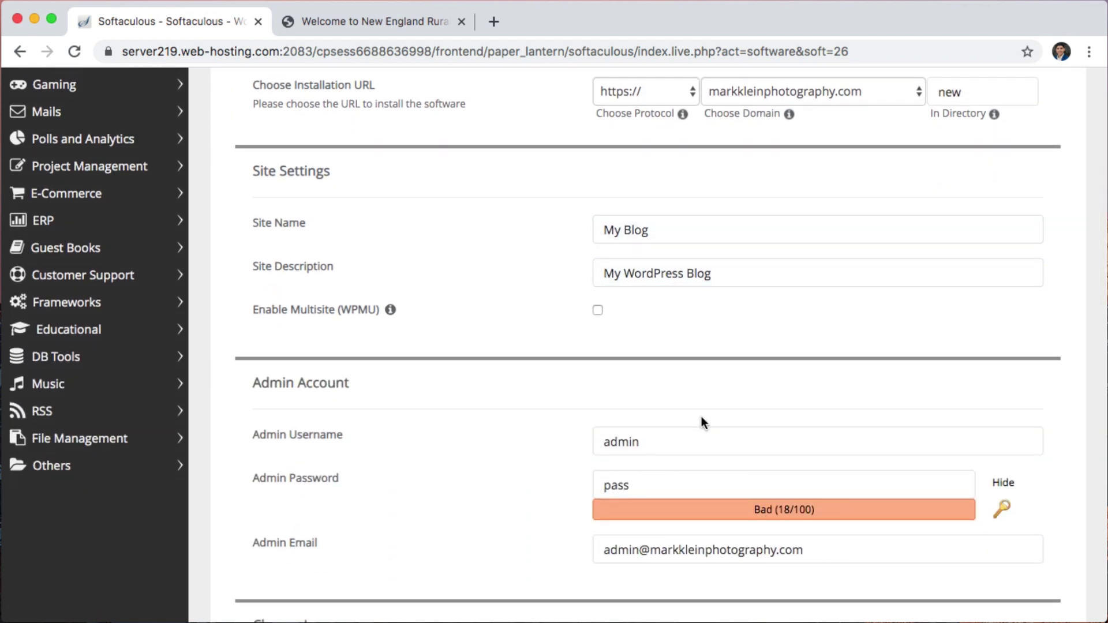
scroll(701, 416, "down", 2)
left_click(687, 376)
double_click(687, 376)
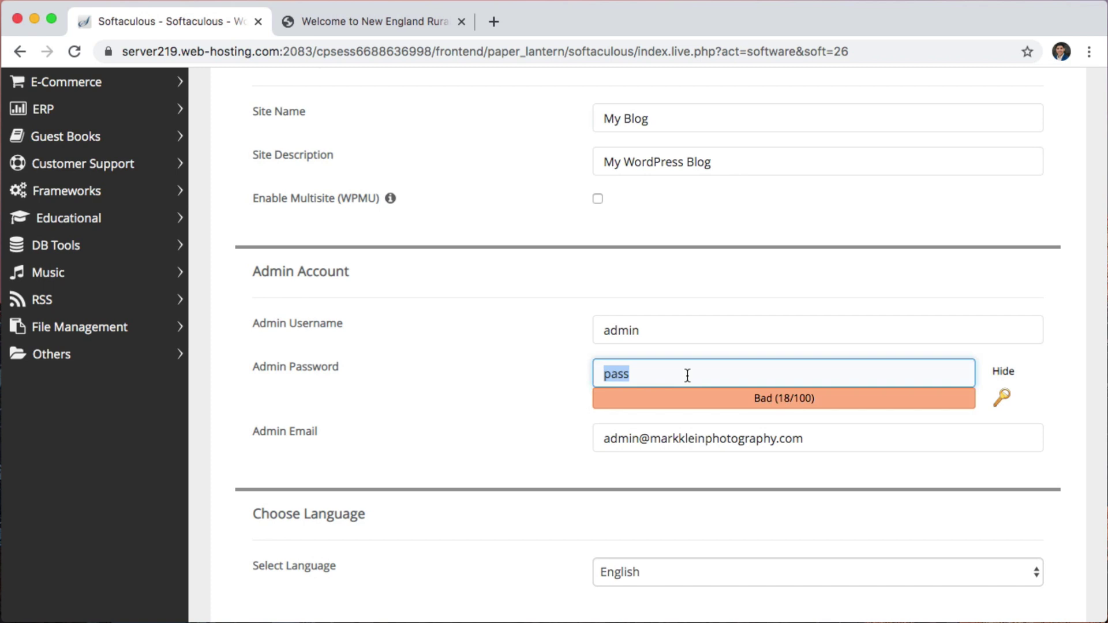
key("super+v")
type("********")
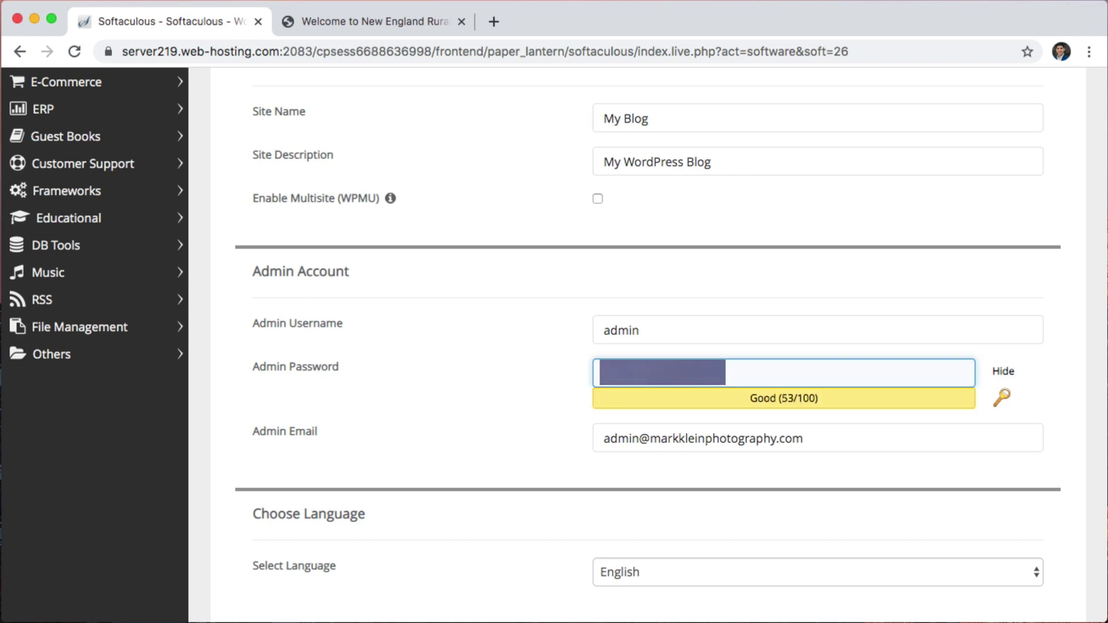
type("**")
left_click(361, 402)
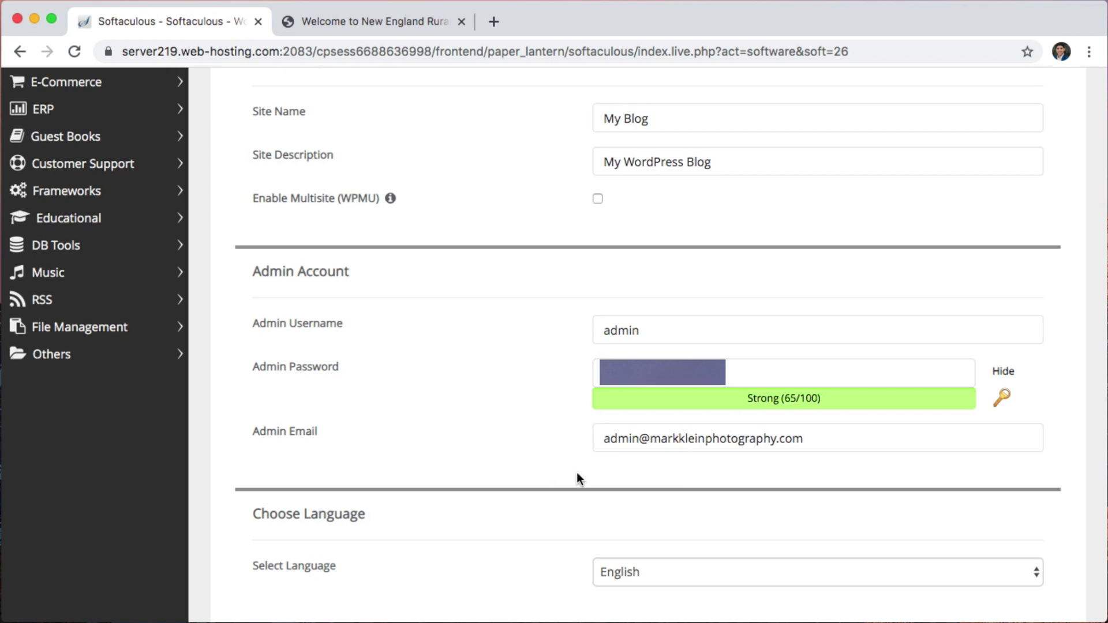
Uncheck the W3 Total Cache plugin and start the WordPress installation.
scroll(663, 380, "down", 7)
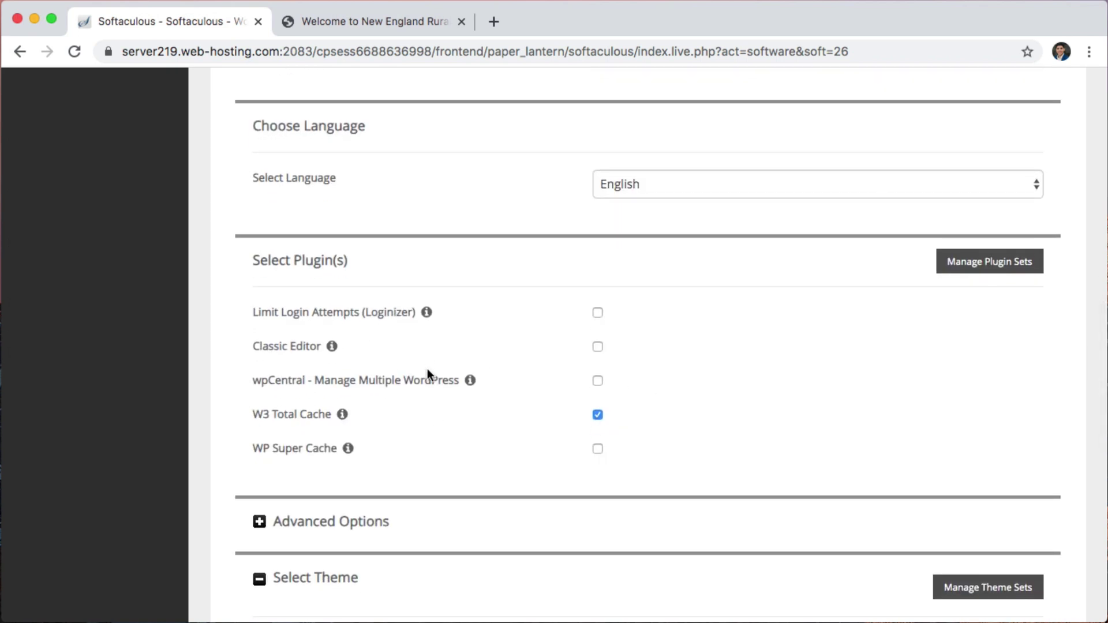
left_click(597, 415)
scroll(762, 449, "down", 3)
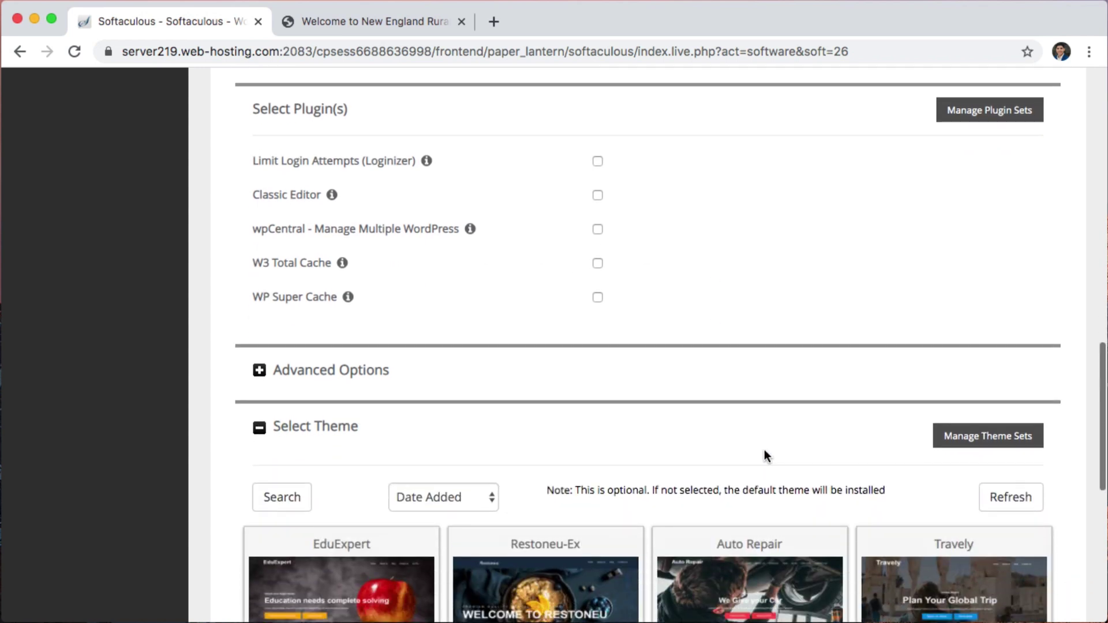
scroll(883, 312, "down", 8)
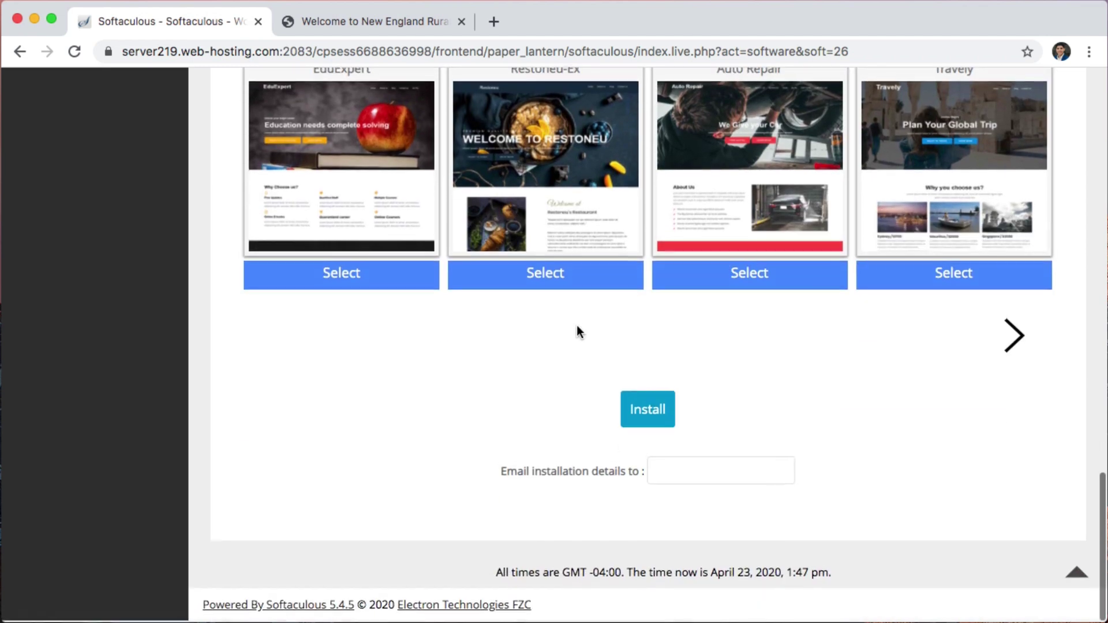
scroll(693, 398, "up", 1)
left_click(646, 434)
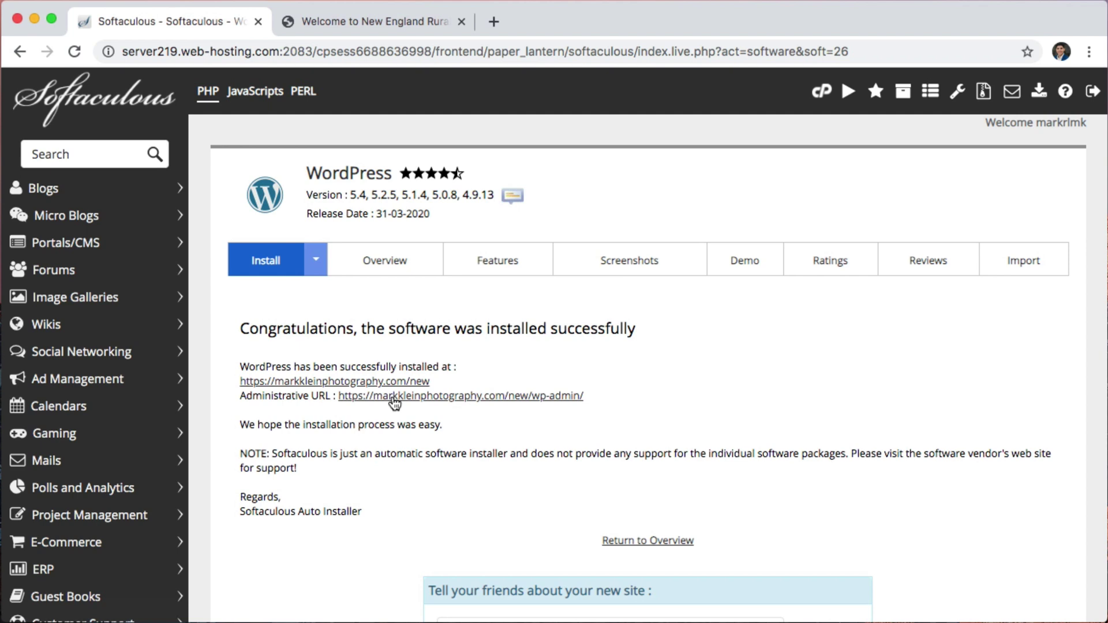
Open the newly installed /new site link in a new browser tab.
right_click(389, 385)
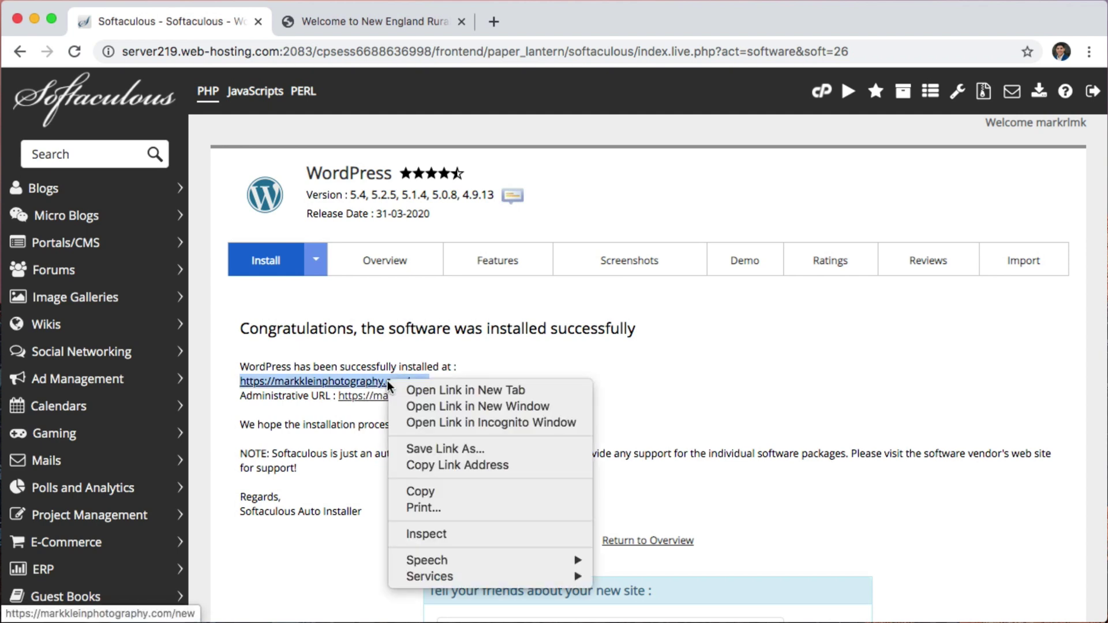
left_click(413, 389)
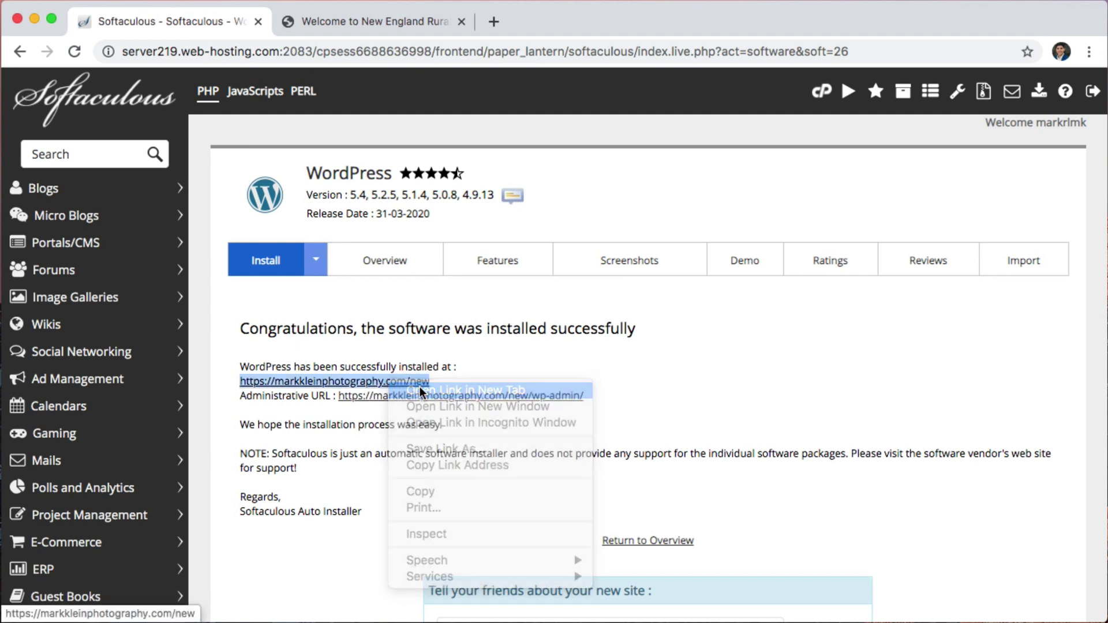
View the new My Blog site and load its /new/wp-admin login page.
left_click(387, 23)
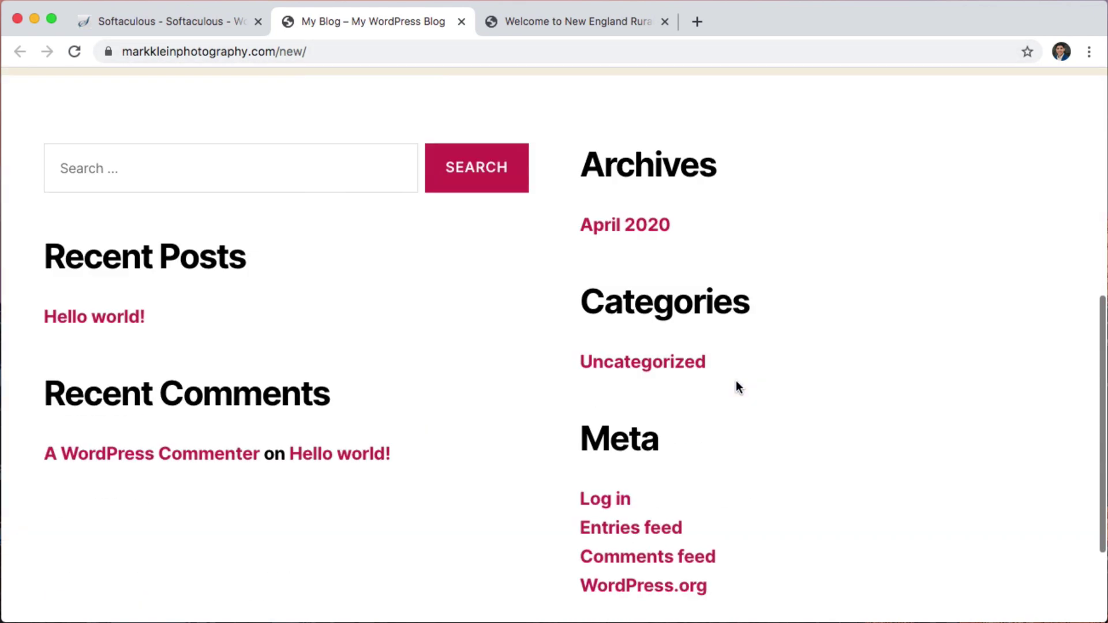
scroll(735, 386, "down", 3)
scroll(735, 387, "up", 15)
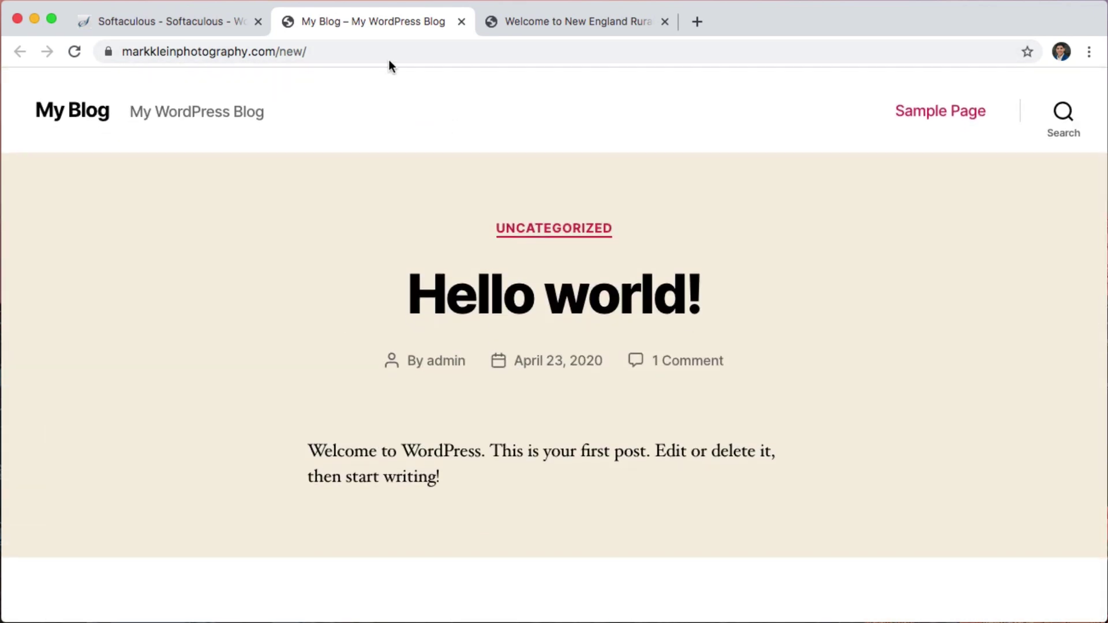
left_click(387, 57)
left_click(387, 58)
type("wp-admin")
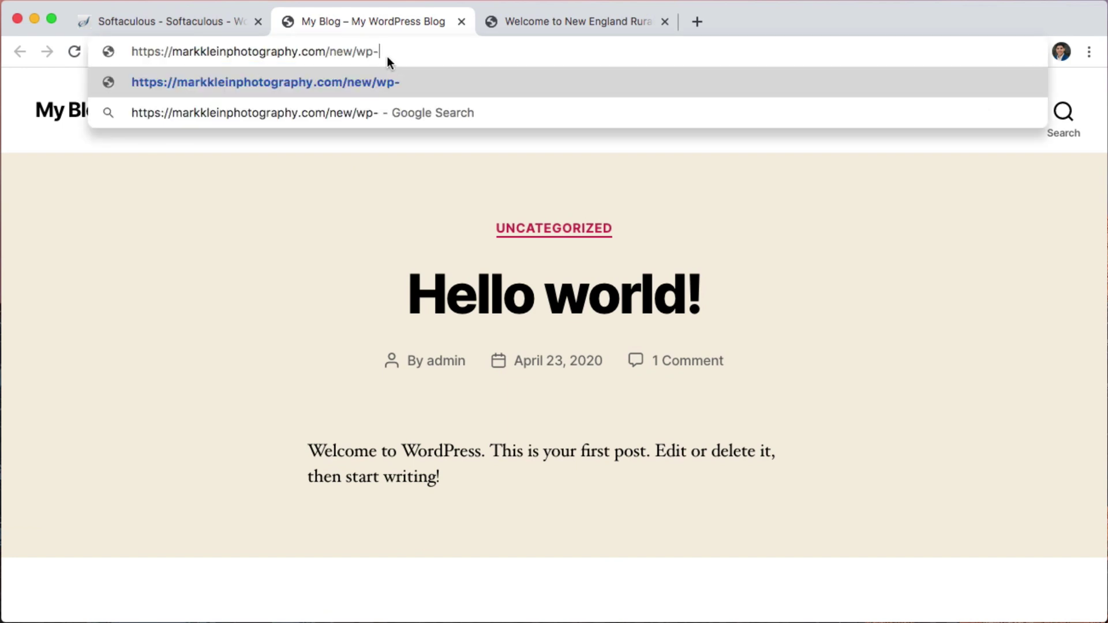
key("Return")
Log in with the admin username and password, then return to the photography site tab.
left_click(496, 323)
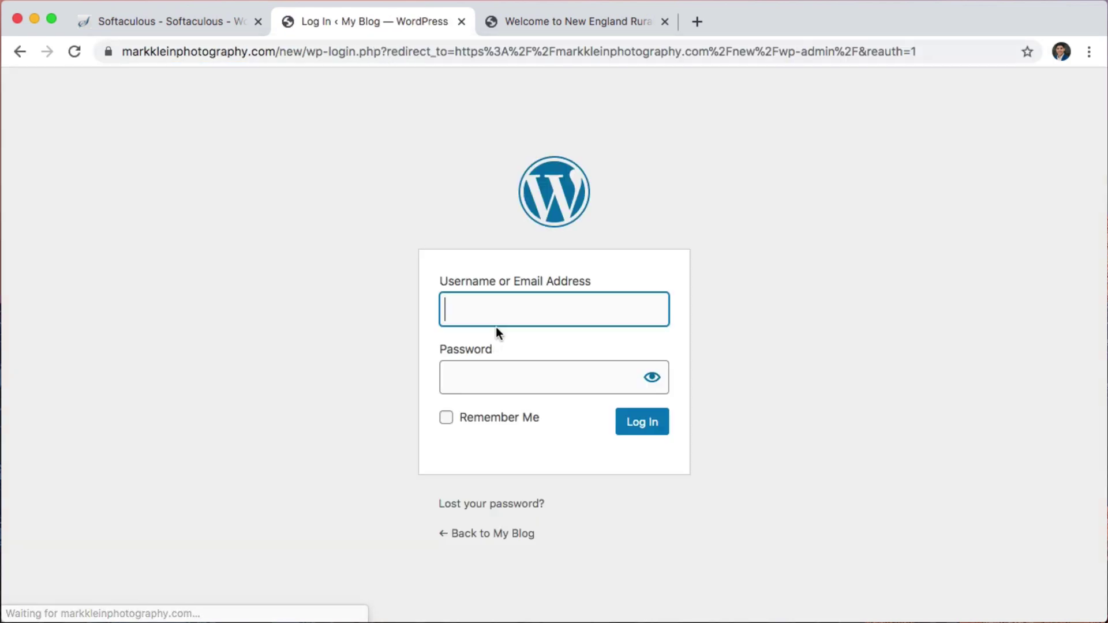
type("adi")
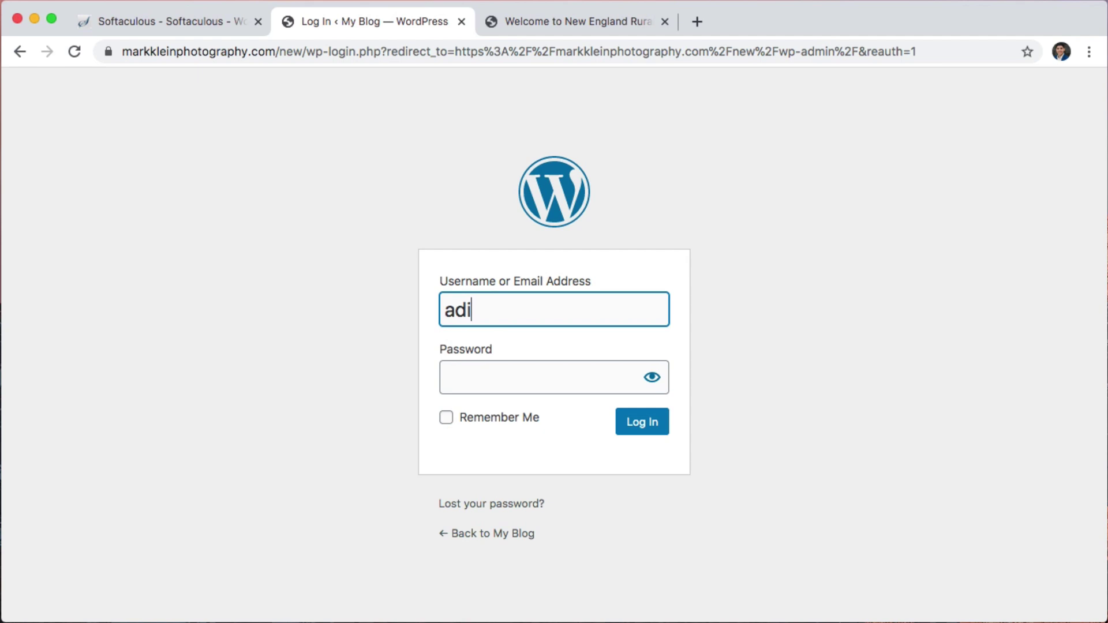
key("BackSpace")
type("min")
key("Tab")
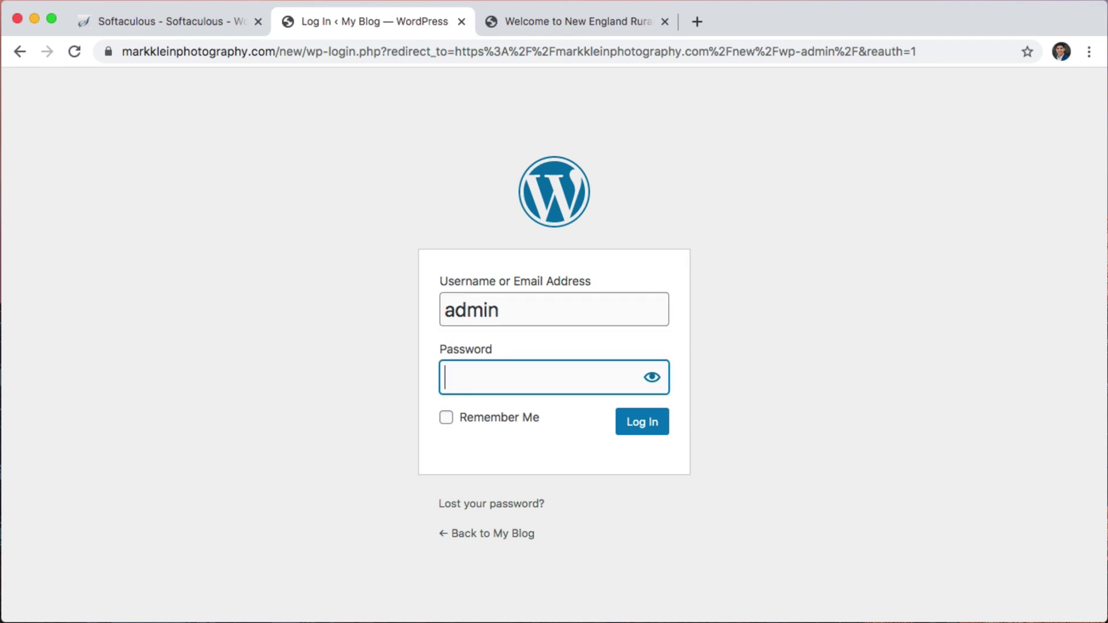
type("••••••••••")
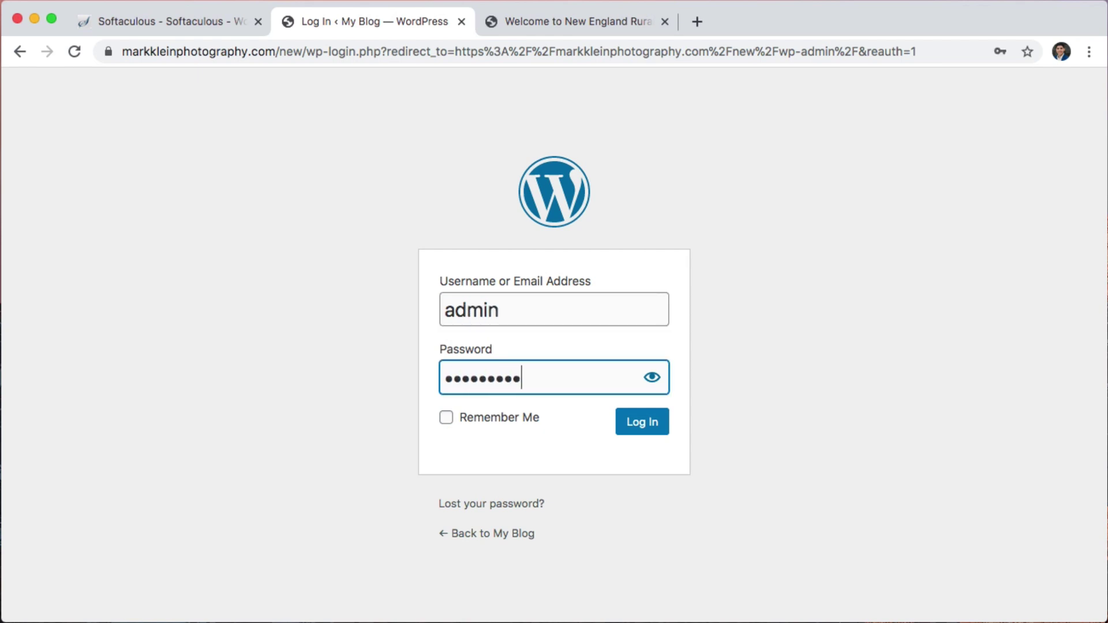
left_click(635, 423)
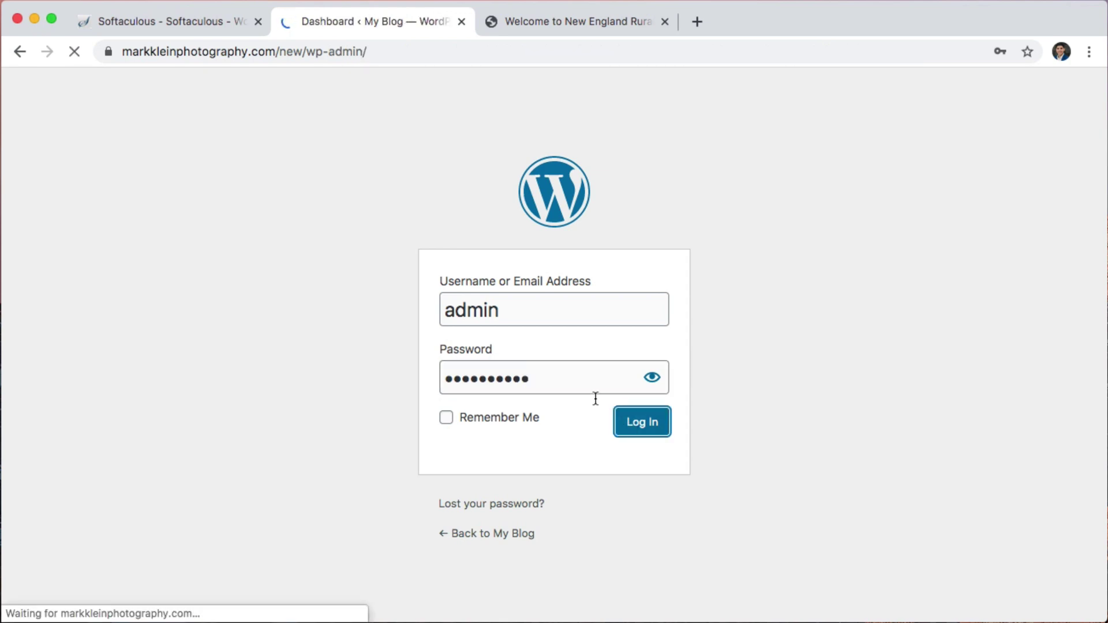
left_click(593, 22)
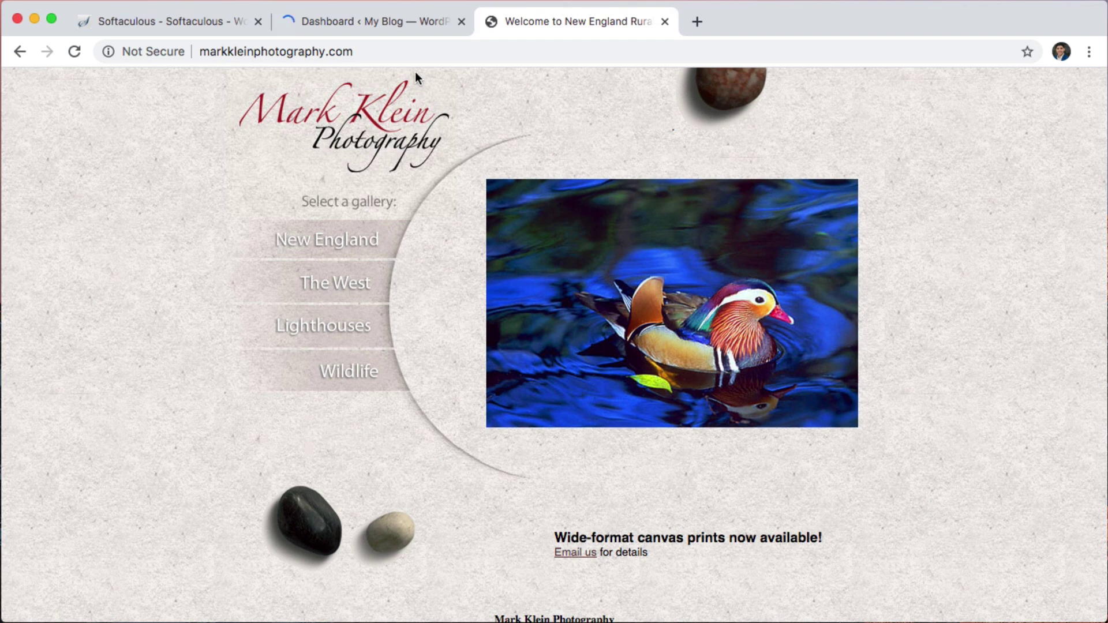
Switch to the tab showing the new blog's WordPress admin Dashboard.
left_click(379, 19)
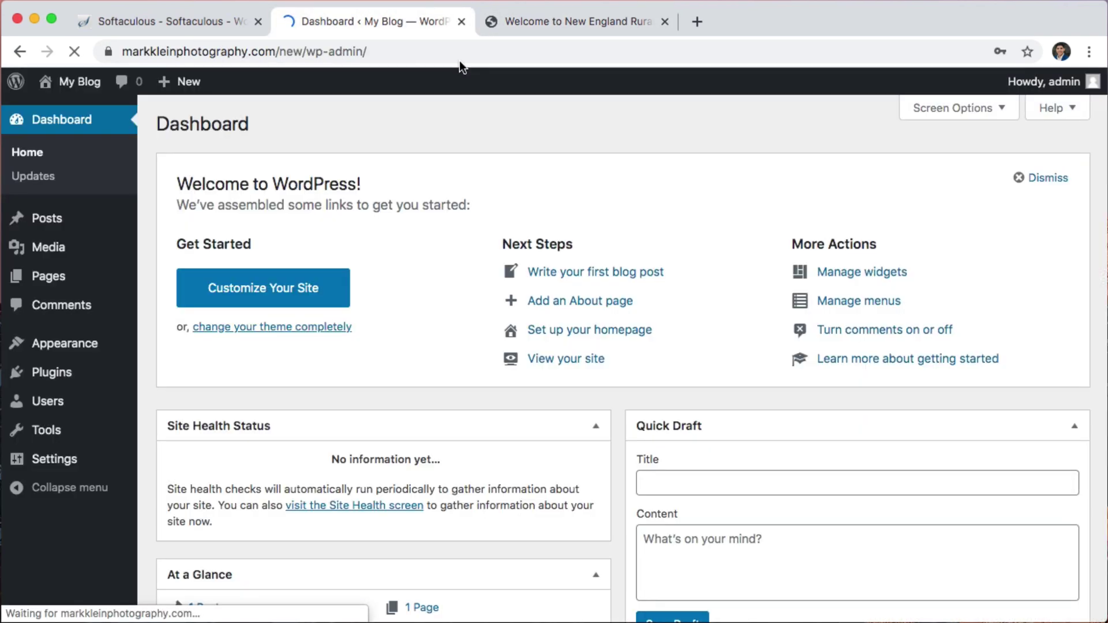